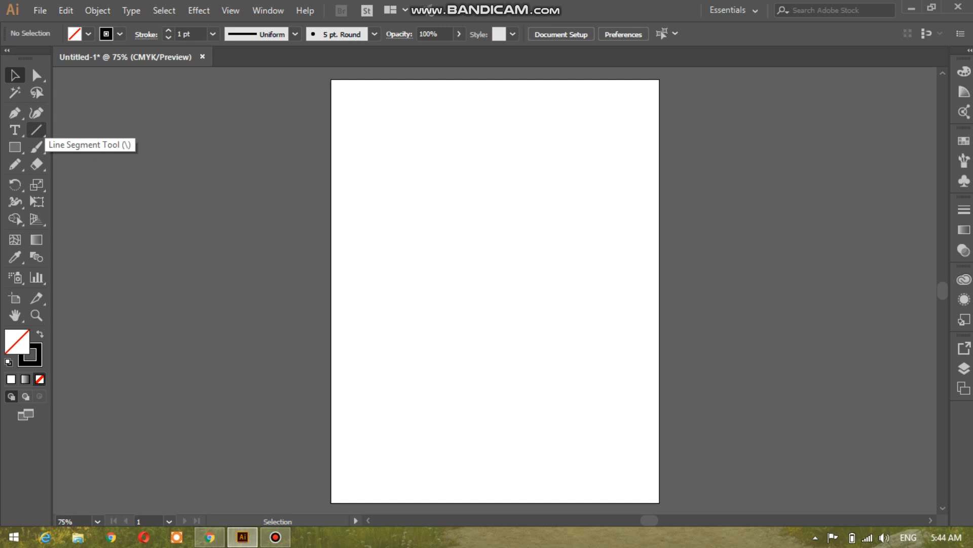
# Draw a nearly horizontal line segment about 140 mm long near the artboard's top edge and two diagonal segments crossing below it
pyautogui.click(36, 130)
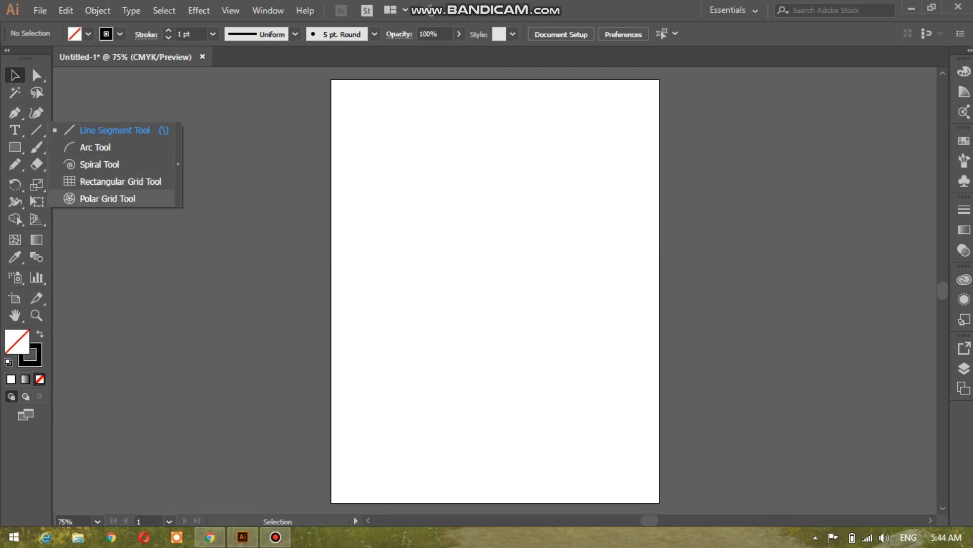
pyautogui.click(114, 131)
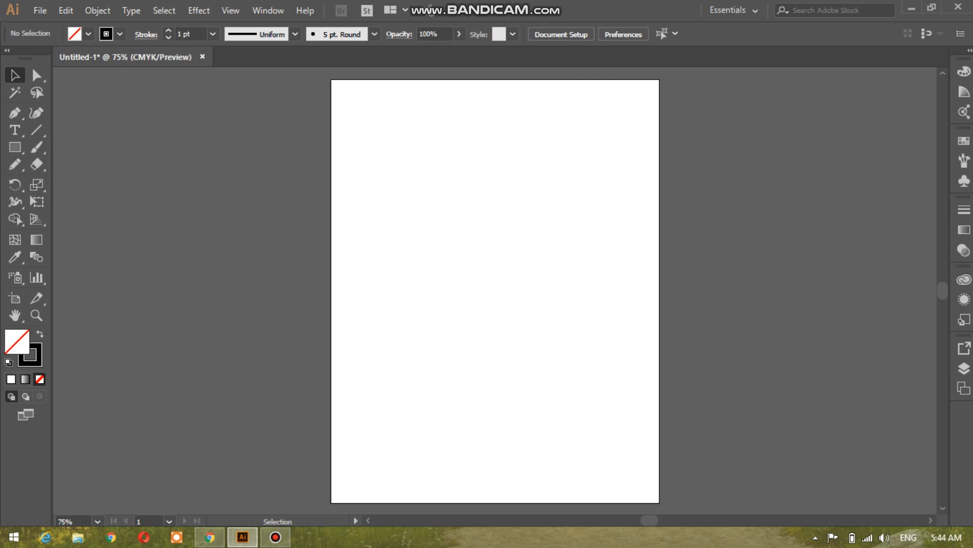
pyautogui.click(36, 130)
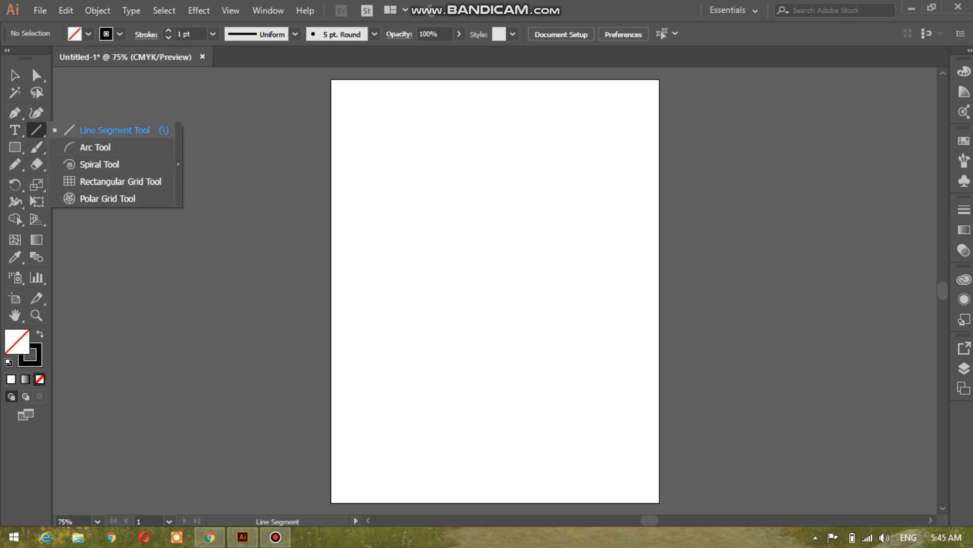
pyautogui.click(115, 131)
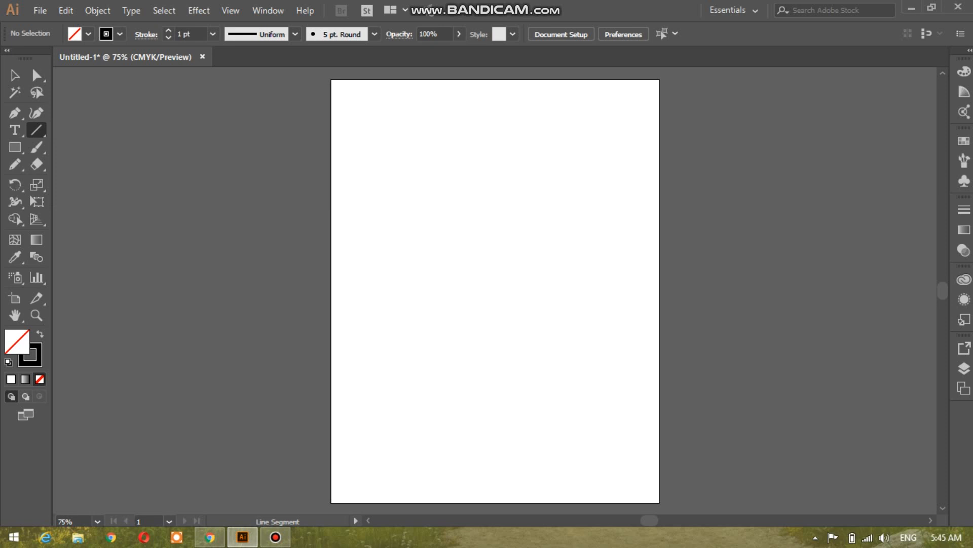
pyautogui.moveTo(376, 150); pyautogui.dragTo(588, 158)
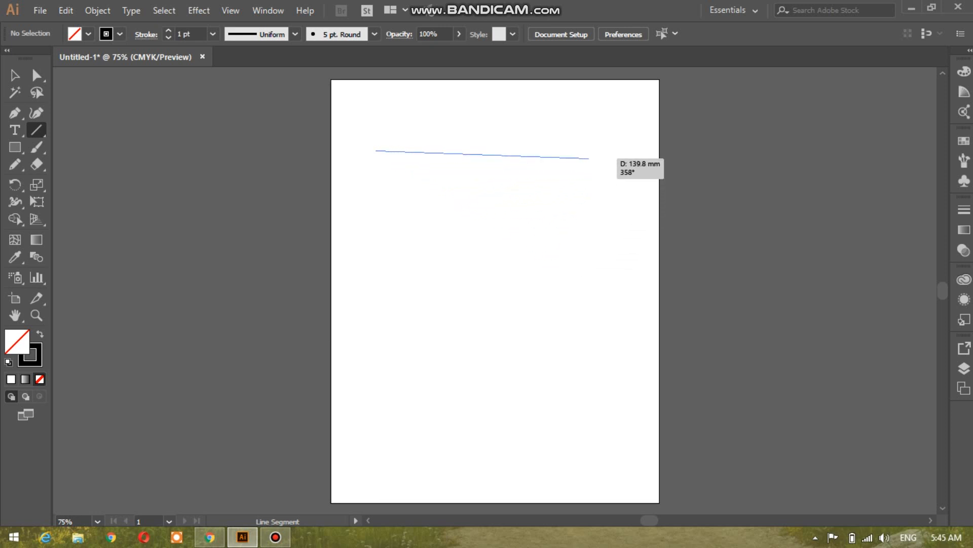
pyautogui.moveTo(589, 159); pyautogui.dragTo(588, 158)
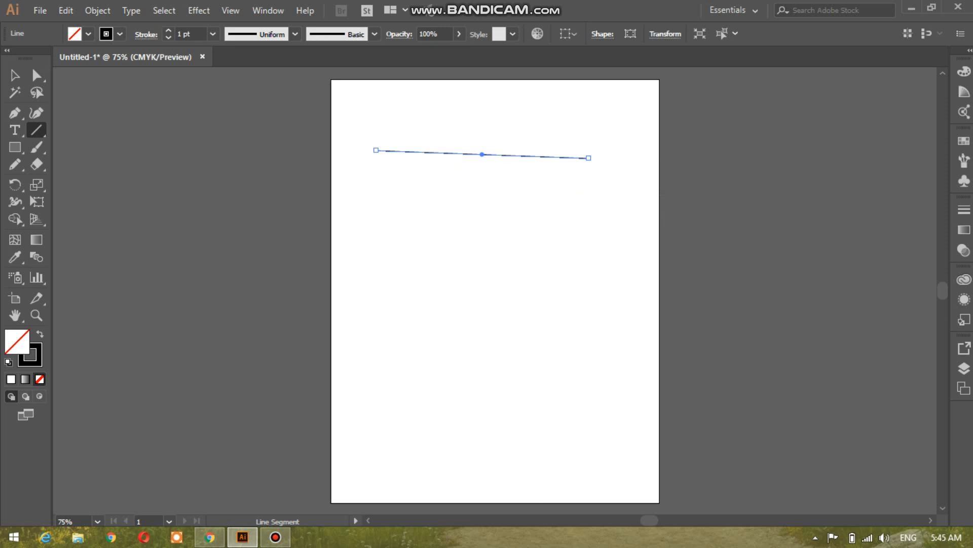
pyautogui.moveTo(399, 216); pyautogui.dragTo(578, 294)
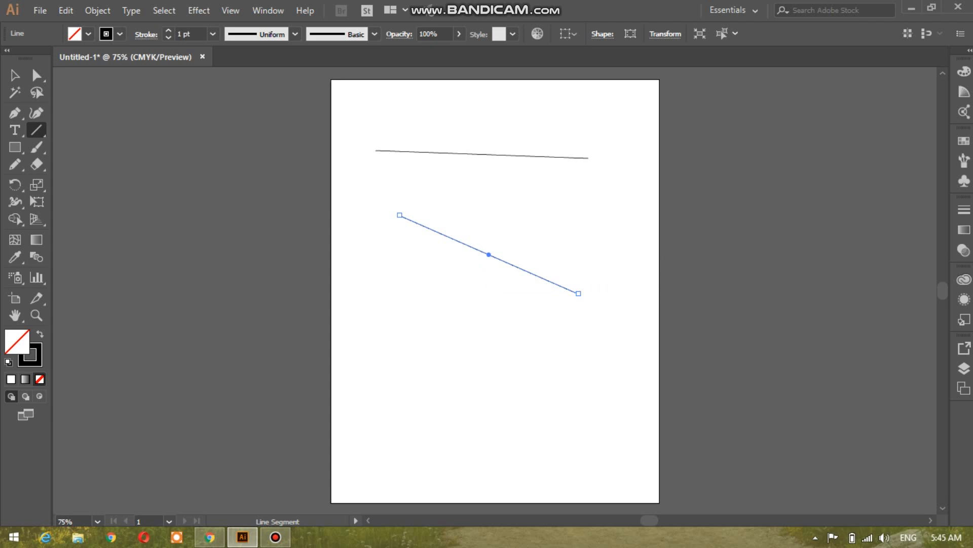
pyautogui.moveTo(581, 202); pyautogui.dragTo(433, 349)
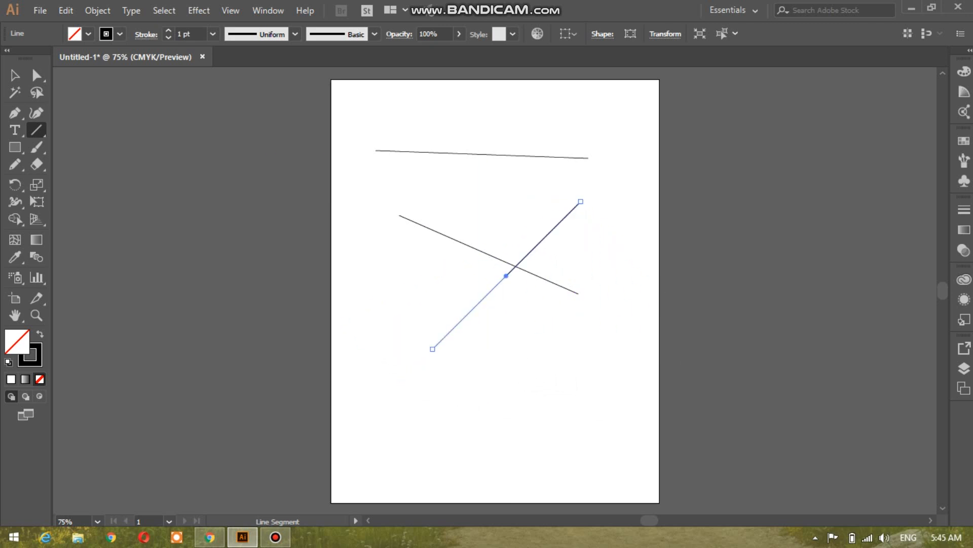
# Set the top line's fill to CMYK Yellow and its stroke to the dark green C=90 M=30 Y=95 K=30
pyautogui.press('v')
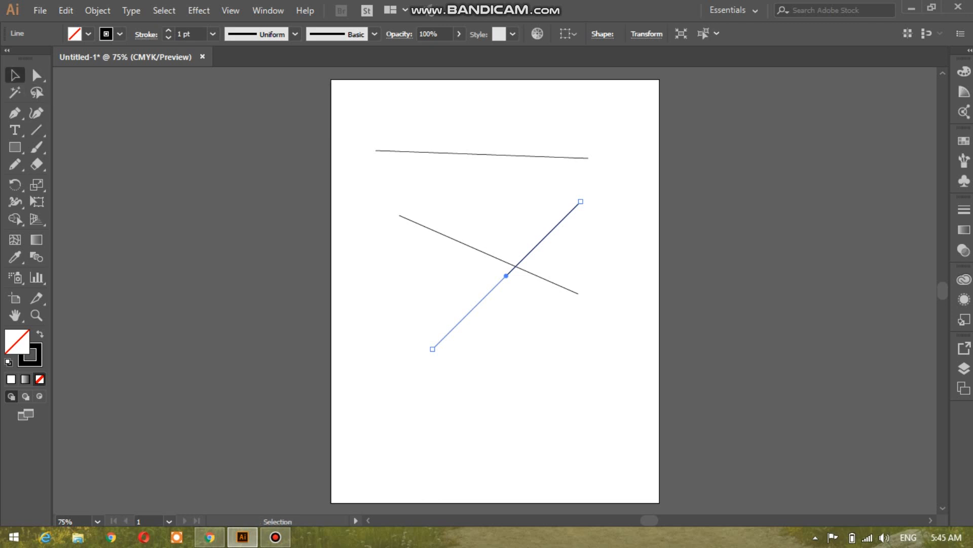
pyautogui.click(432, 152)
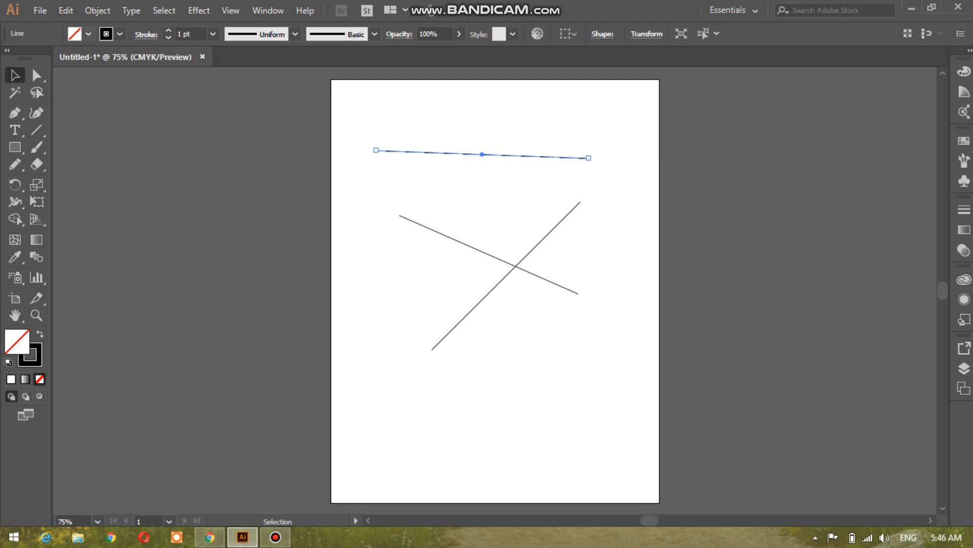
pyautogui.click(88, 34)
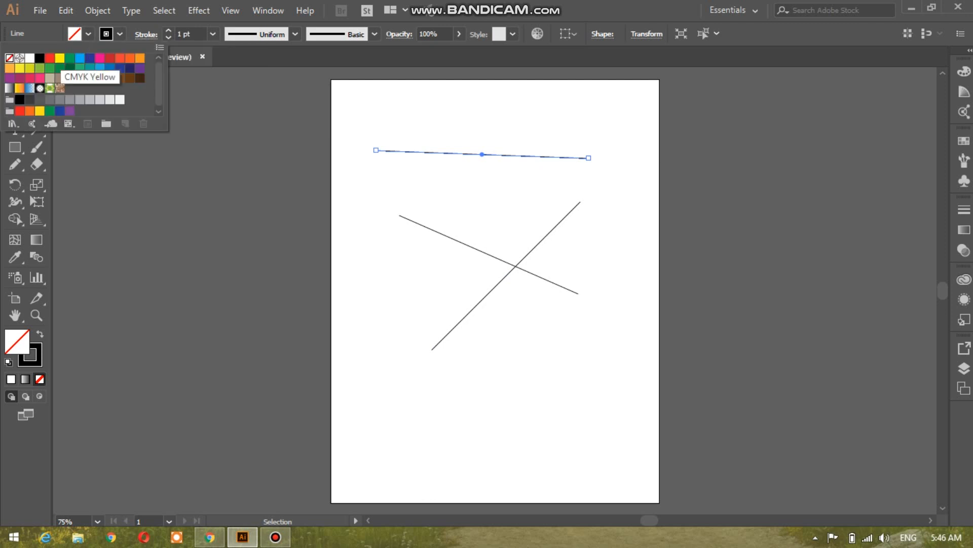
pyautogui.click(60, 58)
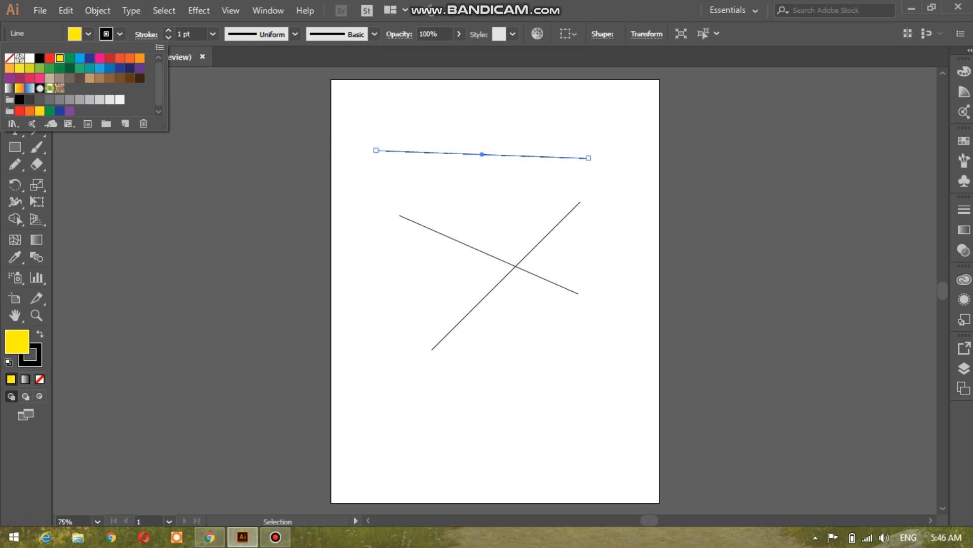
pyautogui.click(452, 153)
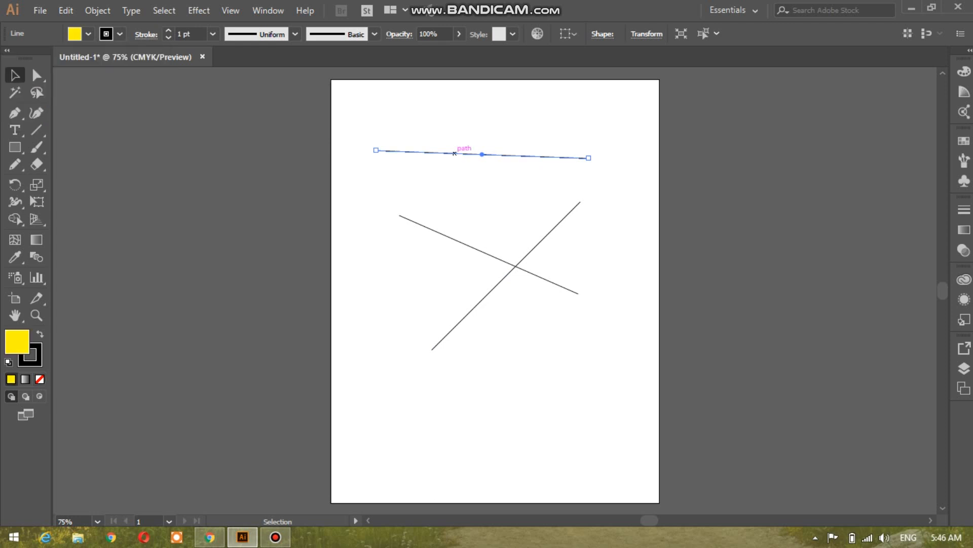
pyautogui.click(120, 34)
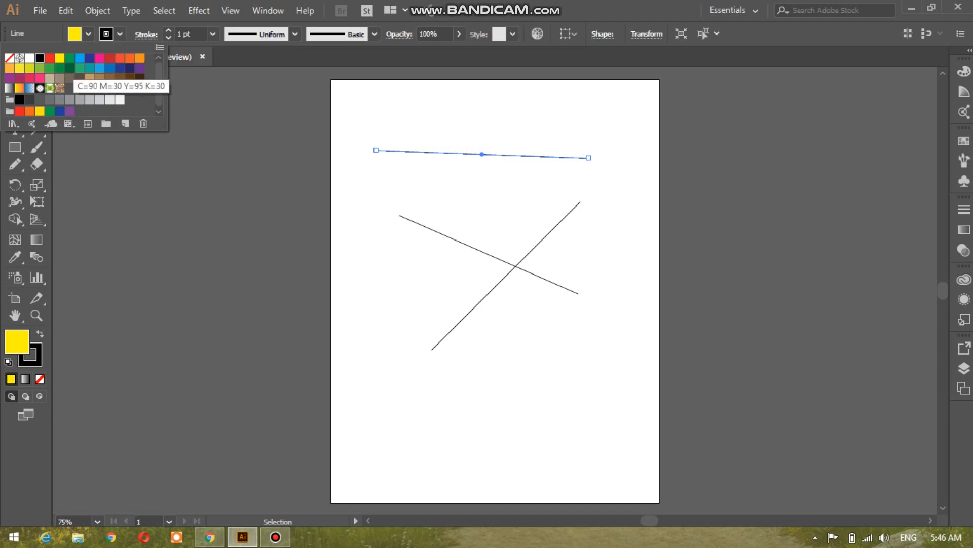
pyautogui.click(69, 68)
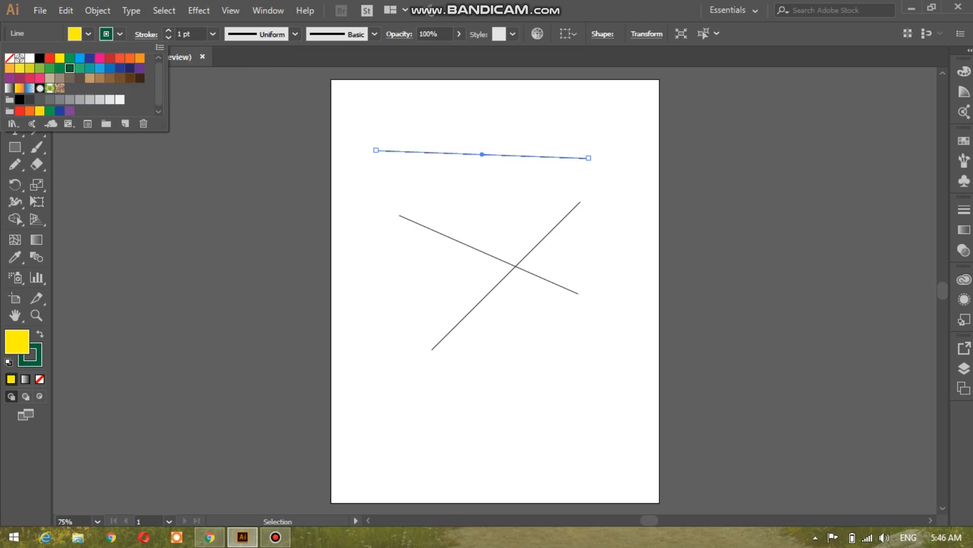
# Set the top line's stroke weight to 8 pt
pyautogui.click(213, 34)
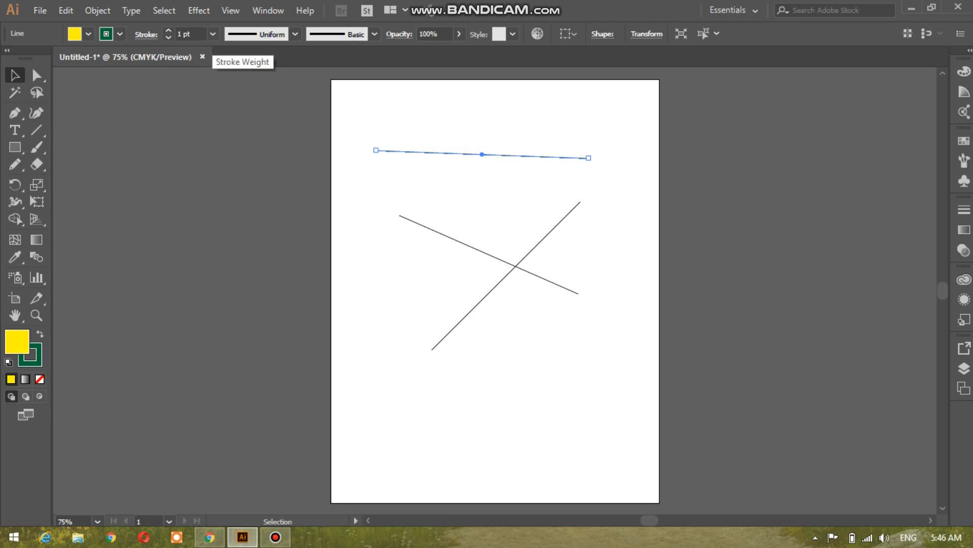
pyautogui.click(212, 34)
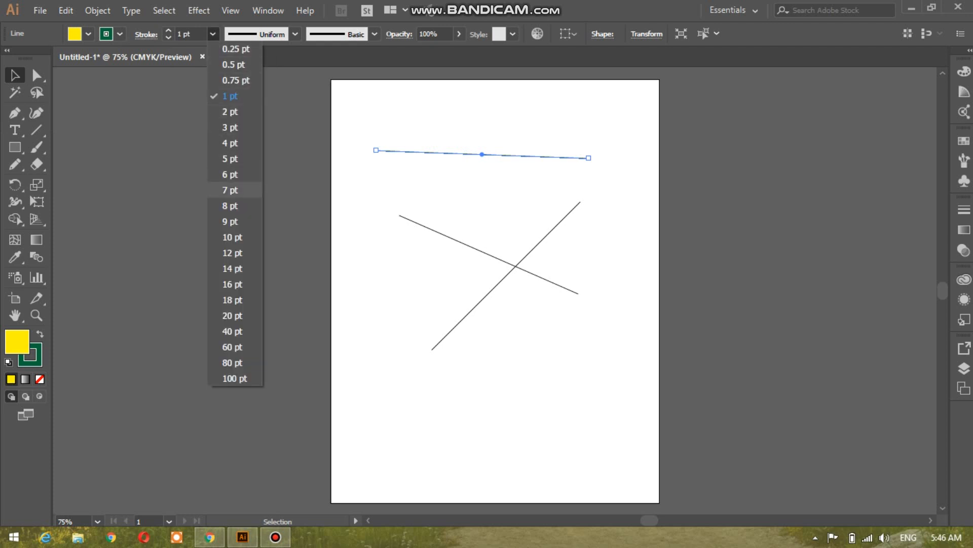
pyautogui.click(230, 206)
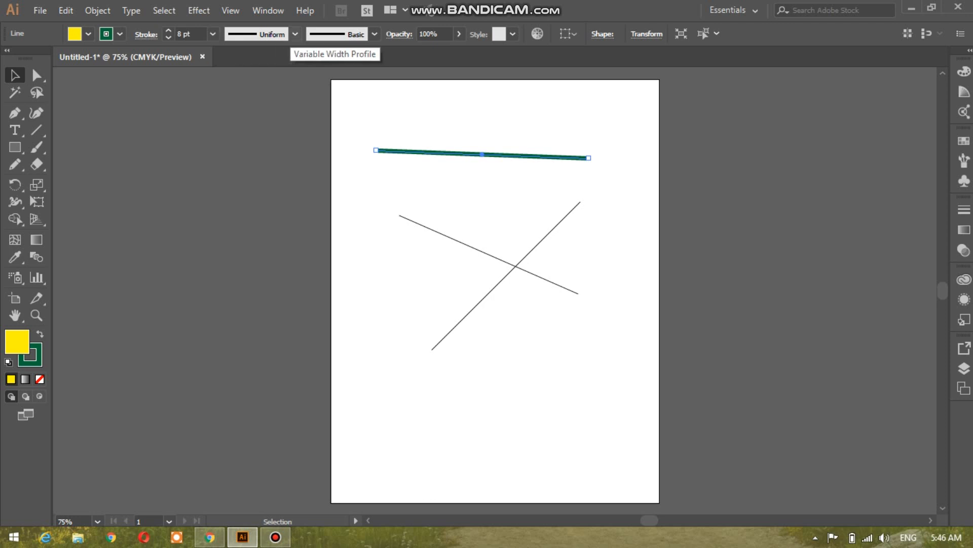
# Try three variable width profiles on the top line, ending with Width Profile 6, and restore the Uniform profile
pyautogui.click(295, 34)
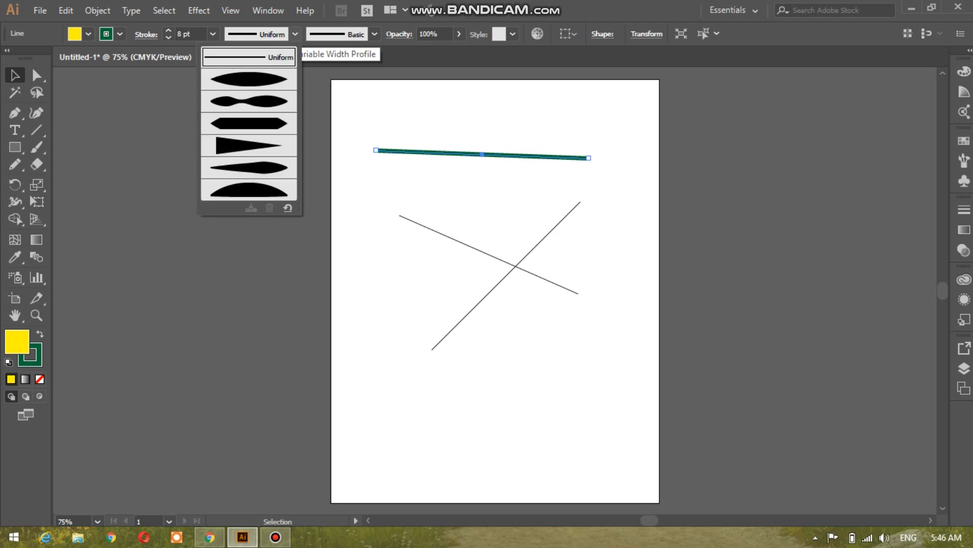
pyautogui.click(259, 91)
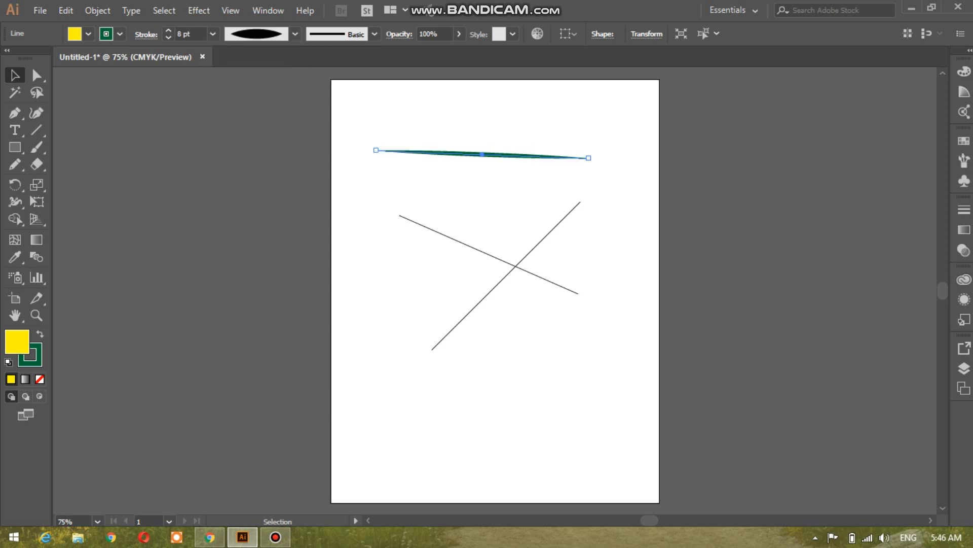
pyautogui.click(295, 34)
pyautogui.click(272, 169)
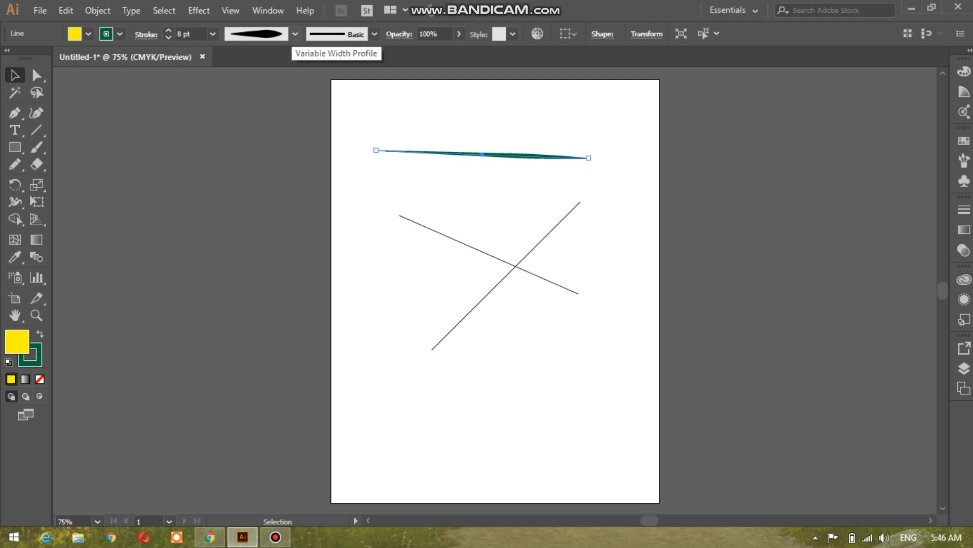
pyautogui.click(296, 34)
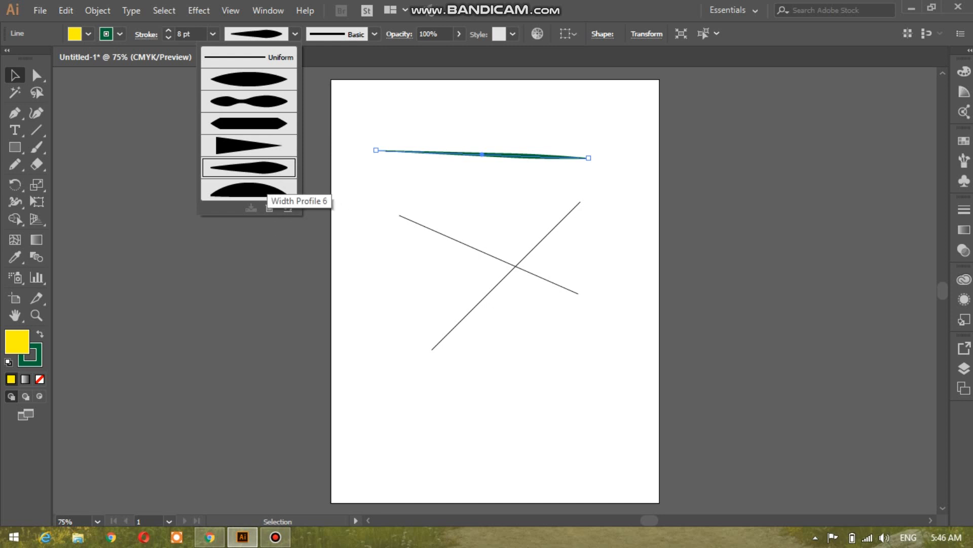
pyautogui.click(261, 190)
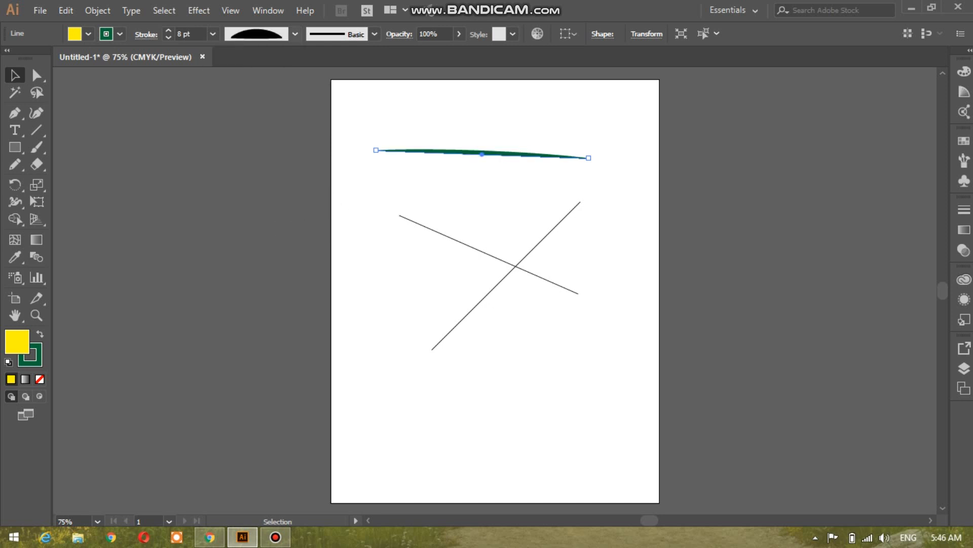
pyautogui.click(295, 34)
pyautogui.click(249, 57)
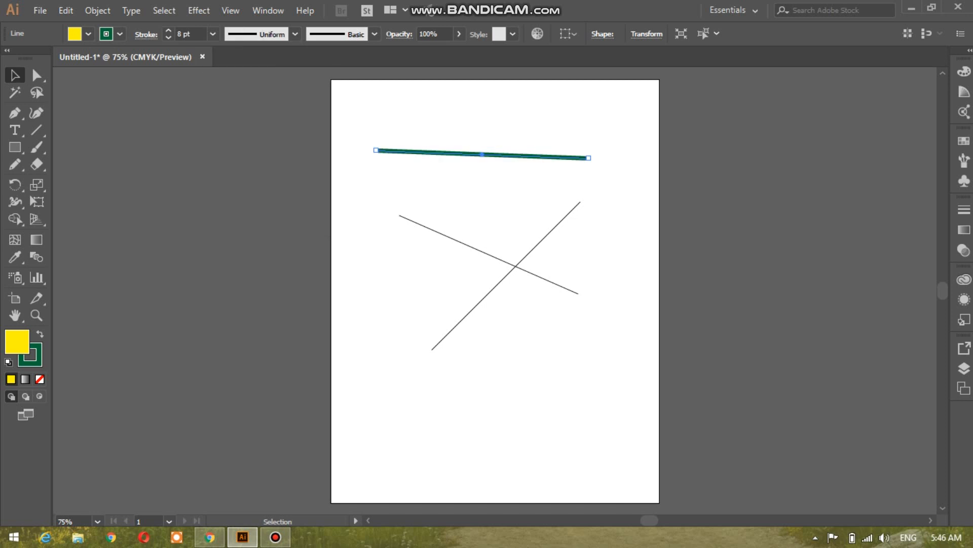
# Try the rough charcoal-like brush on the top line's stroke, and replace it with the orange ribbon-style brush
pyautogui.click(374, 34)
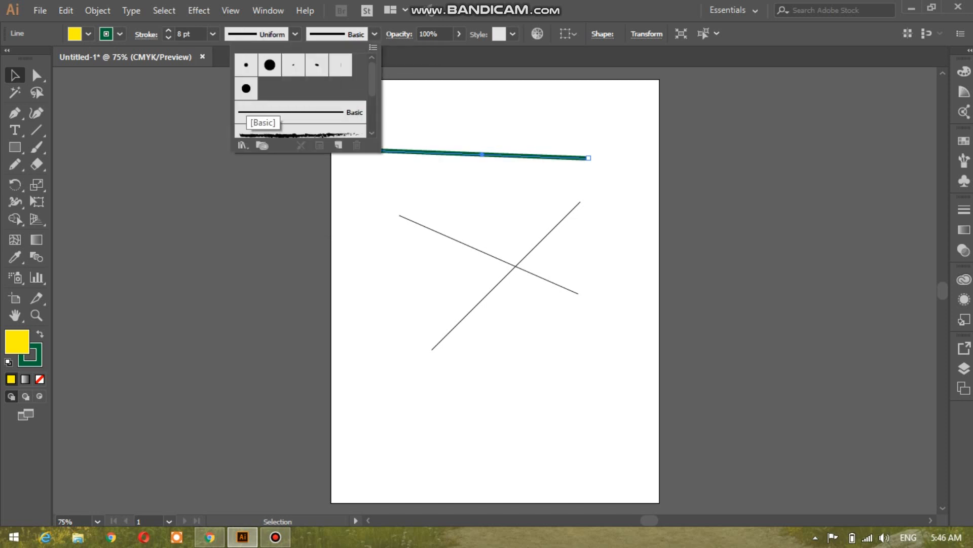
pyautogui.scroll(-3, 300, 102)
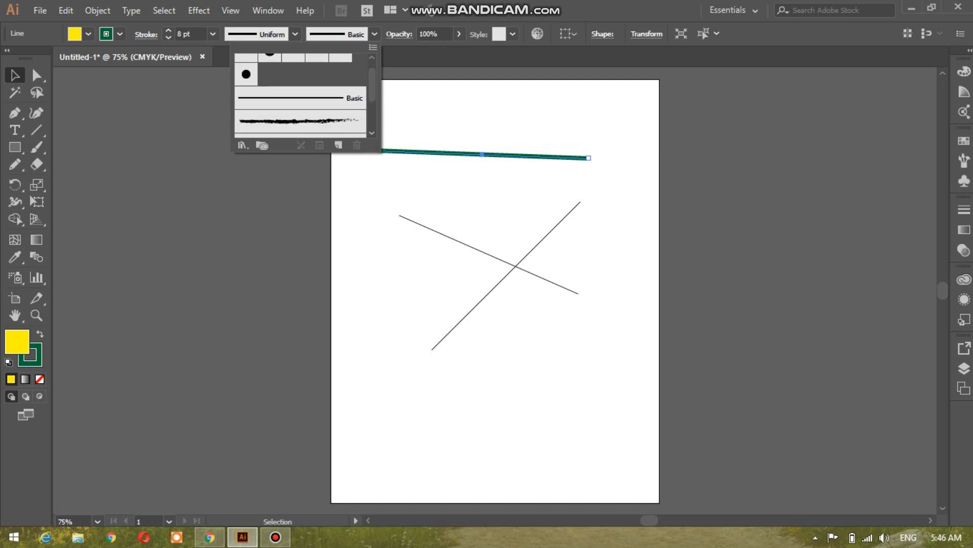
pyautogui.click(300, 92)
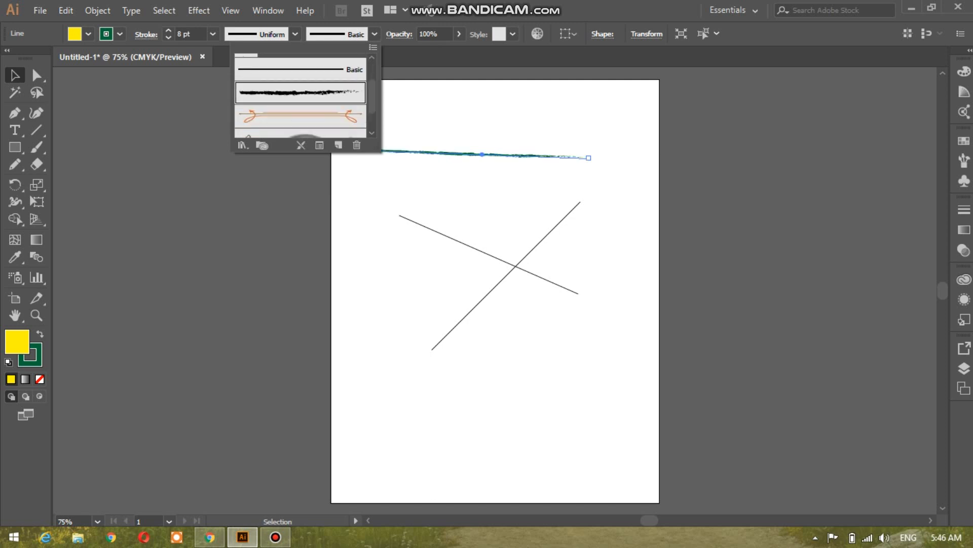
pyautogui.scroll(-1, 300, 101)
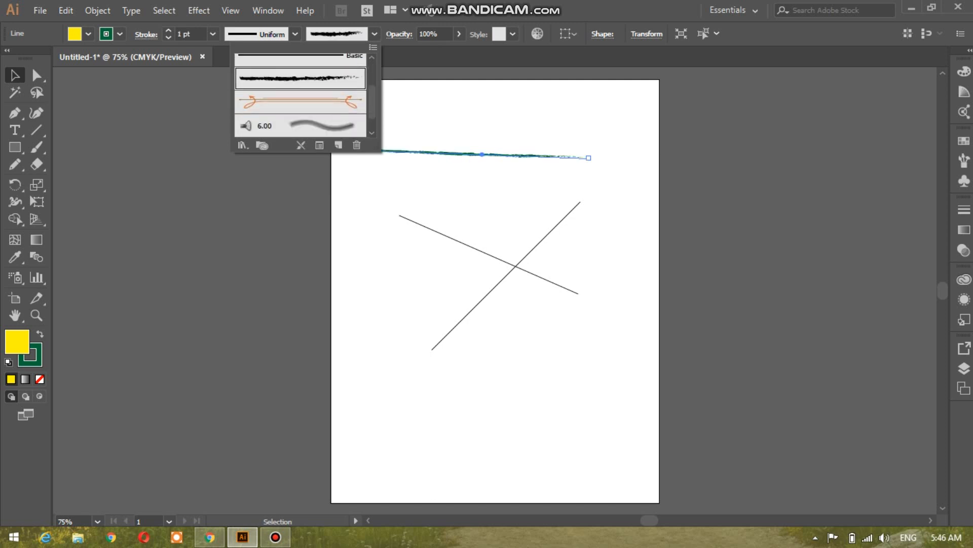
pyautogui.click(300, 102)
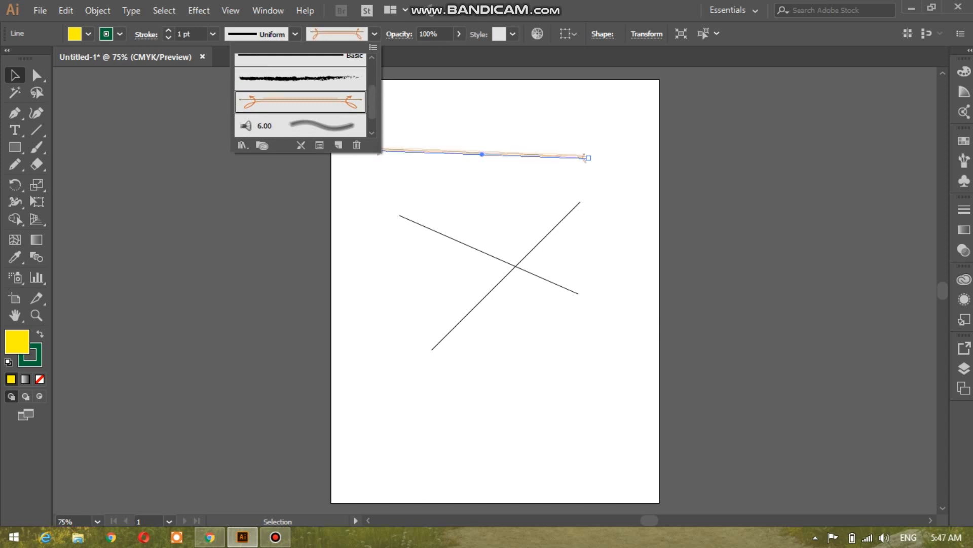
# Draw a long green diagonal line segment descending to the right, starting left of the two black crossing lines
pyautogui.click(37, 130)
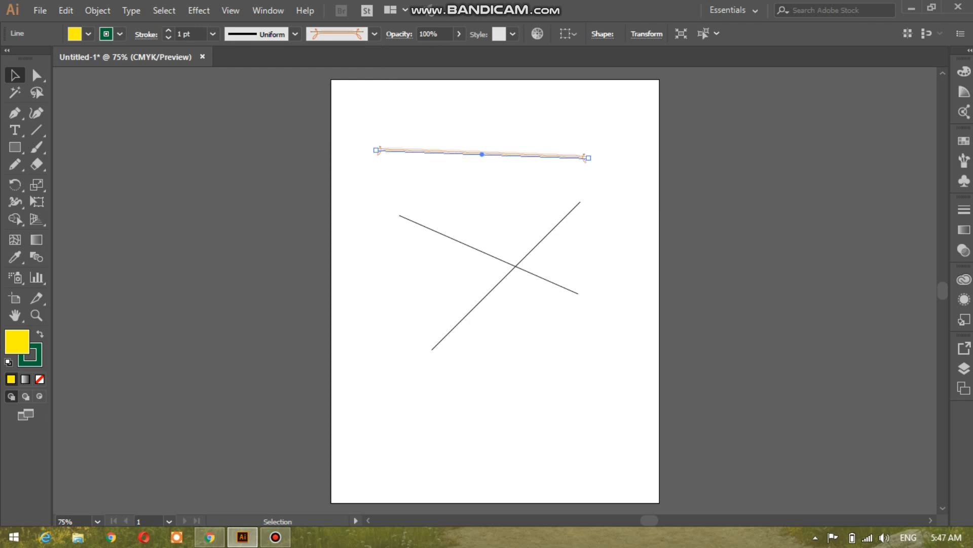
pyautogui.click(36, 130)
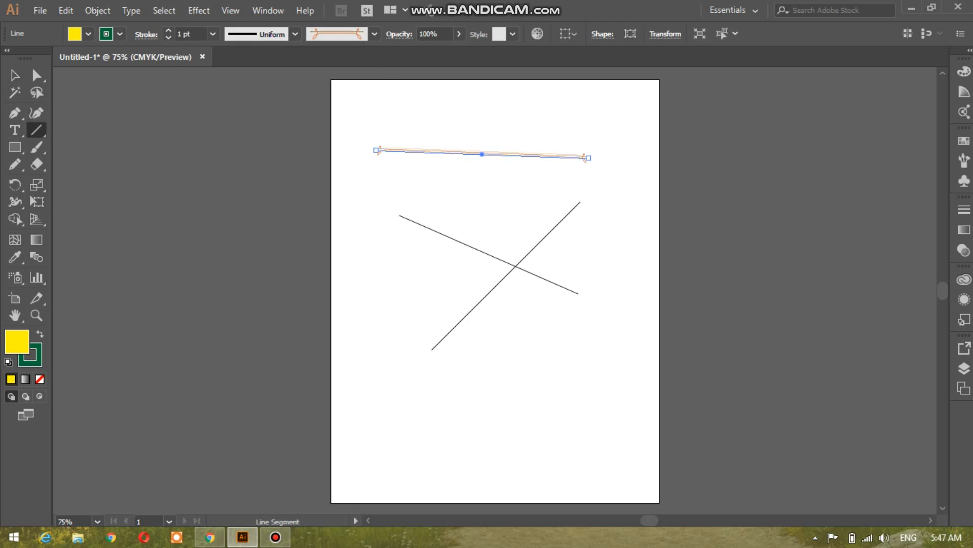
pyautogui.moveTo(365, 200); pyautogui.dragTo(587, 359)
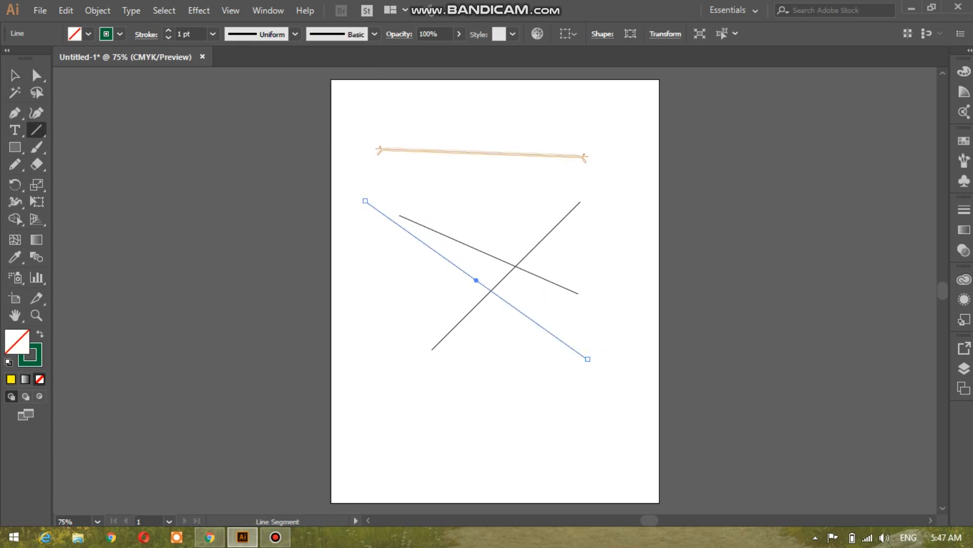
# Set the stroke weight of the black line descending to the right to 12 pt
pyautogui.press('v')
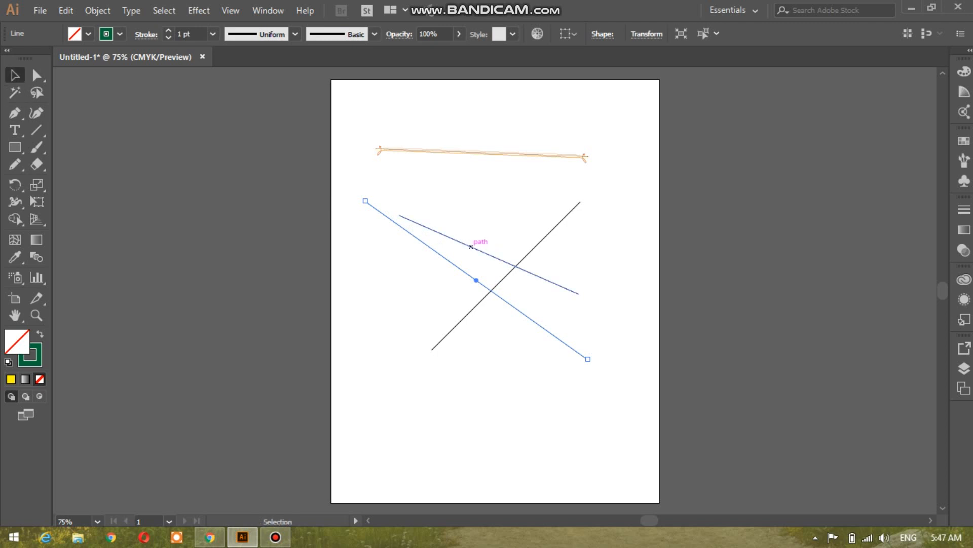
pyautogui.click(474, 247)
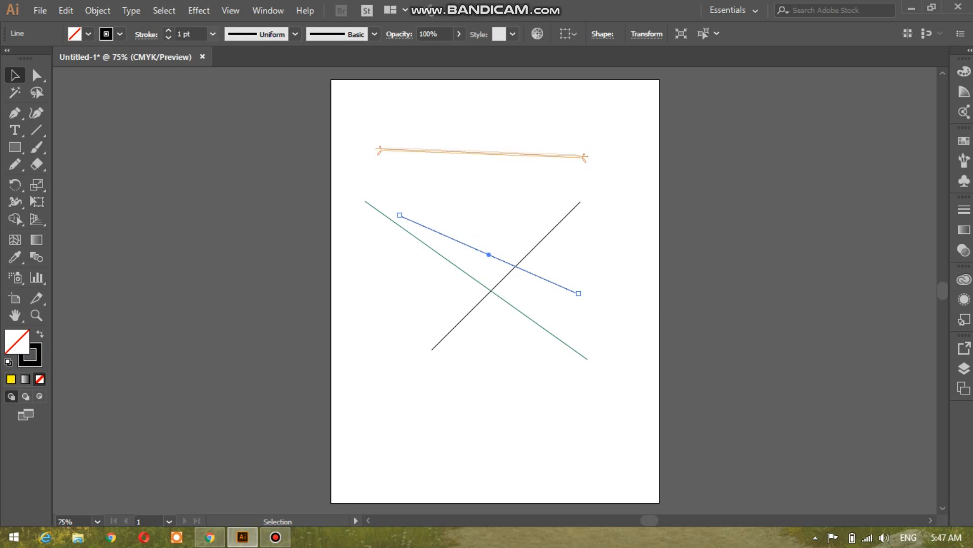
pyautogui.click(212, 34)
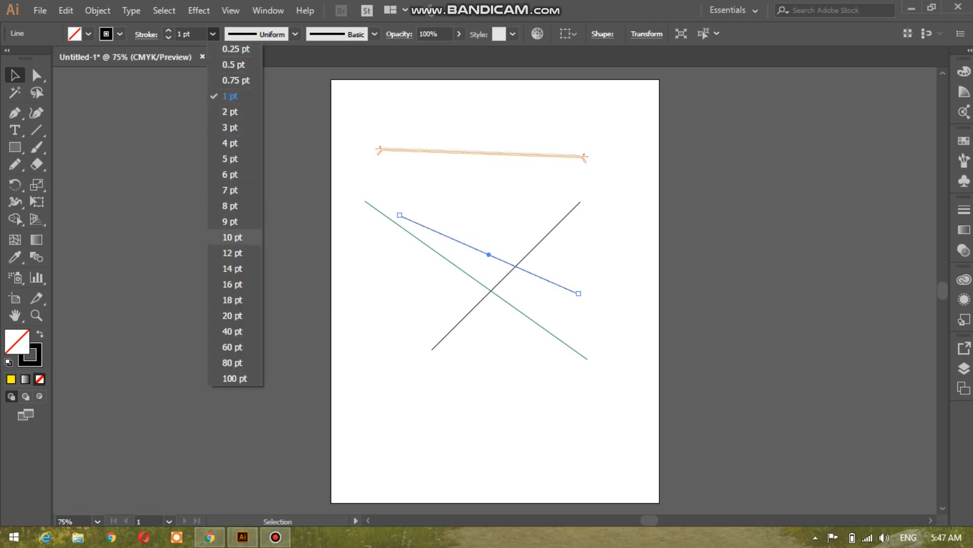
pyautogui.click(233, 253)
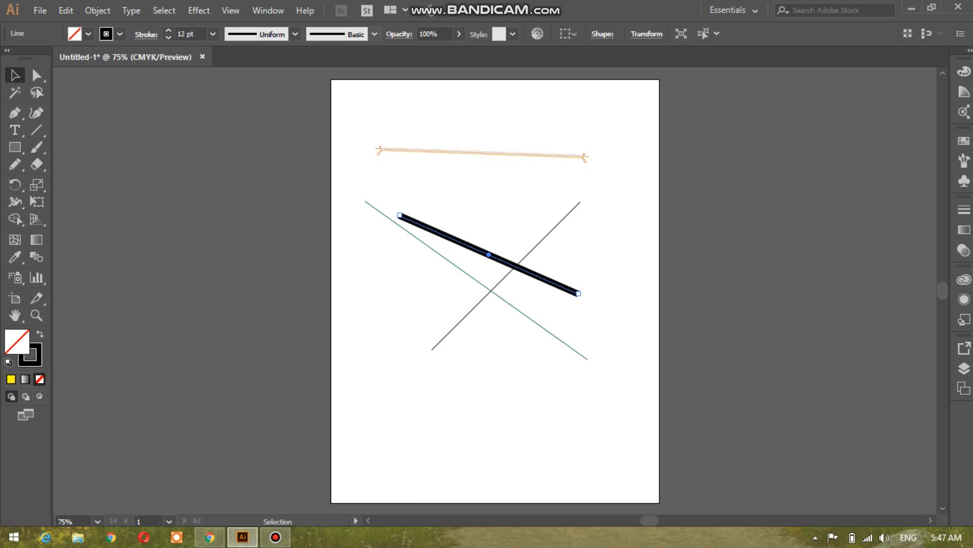
# Try the 6.00 bristle, rough charcoal-like and Basic brushes on the thick black line, ending with the charcoal-like brush
pyautogui.click(375, 34)
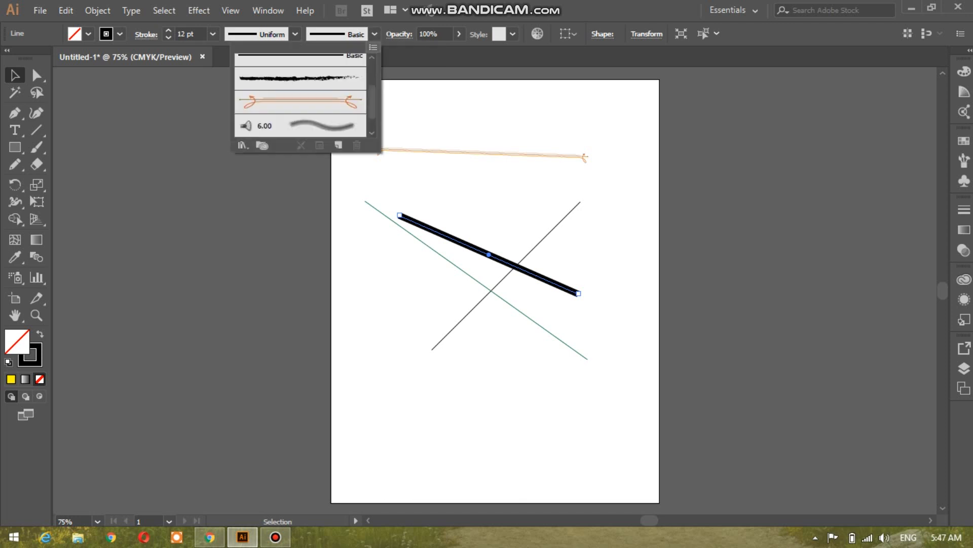
pyautogui.click(322, 126)
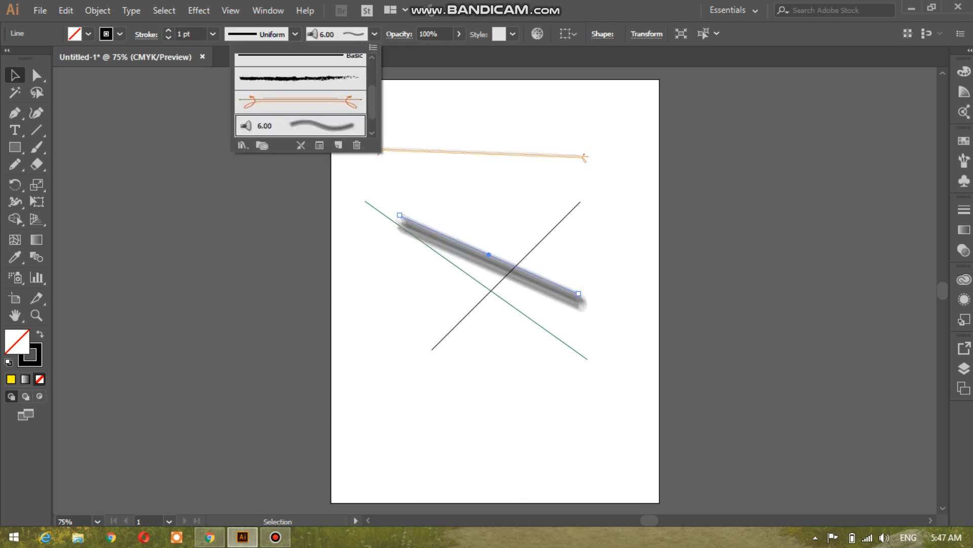
pyautogui.click(309, 79)
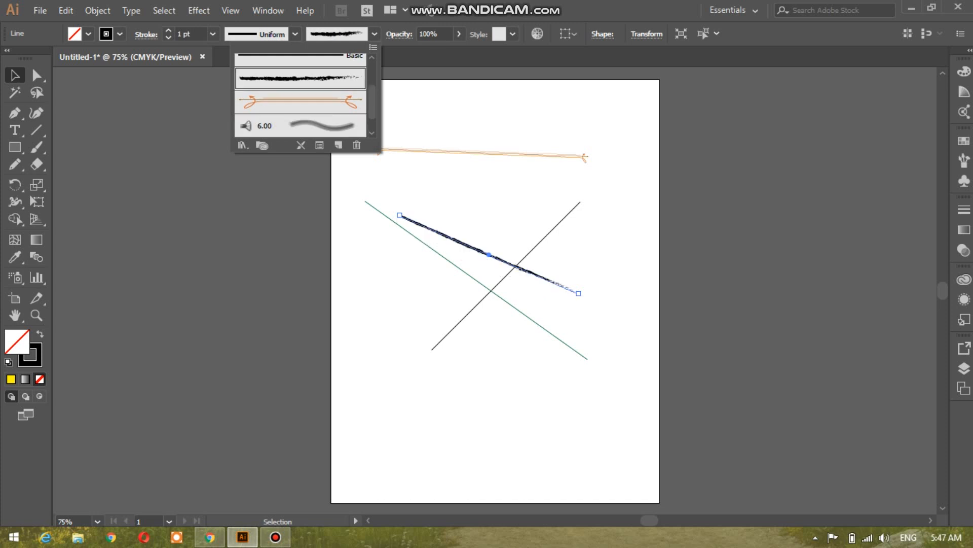
pyautogui.scroll(1, 301, 96)
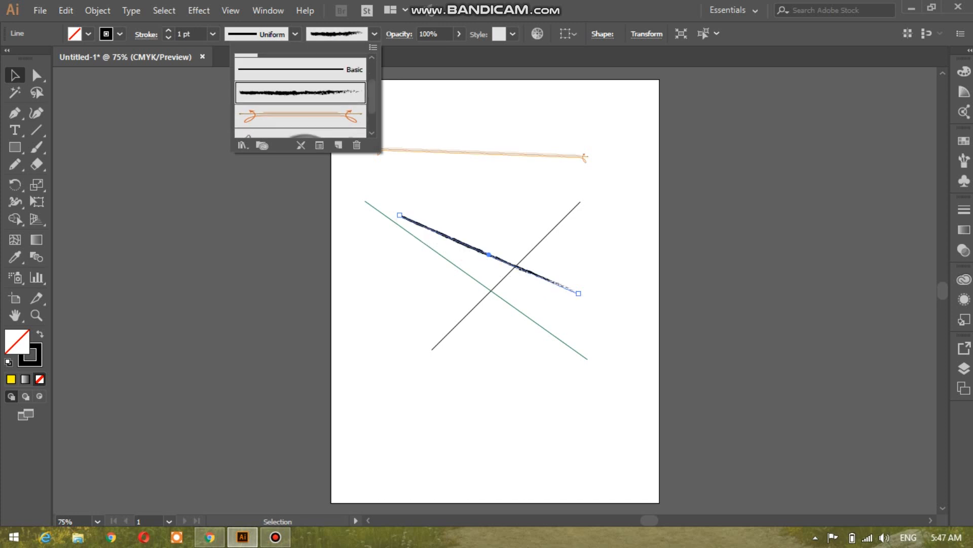
pyautogui.click(326, 72)
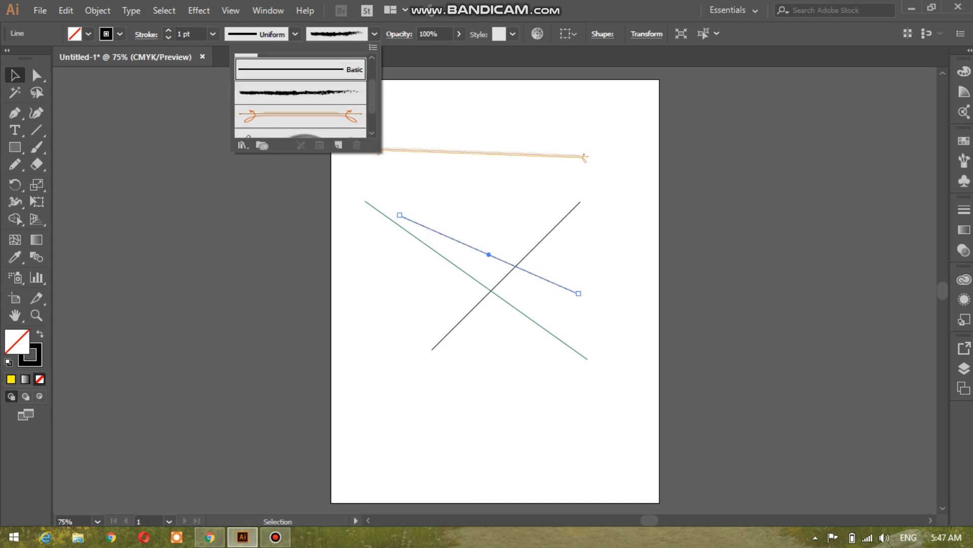
pyautogui.click(307, 95)
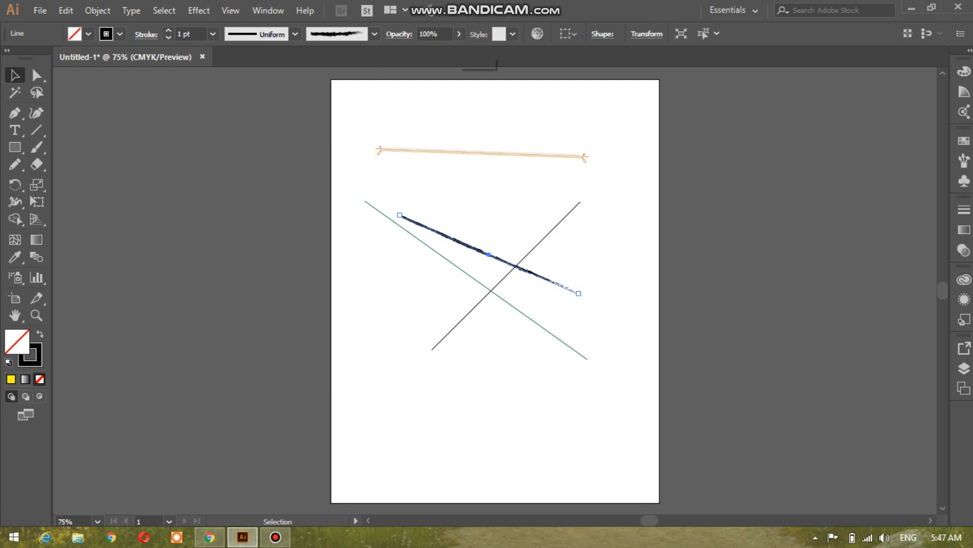
# Try the green-and-yellow, grey gradient and blue graphic styles on the selected line, ending with the grey gradient style
pyautogui.click(459, 33)
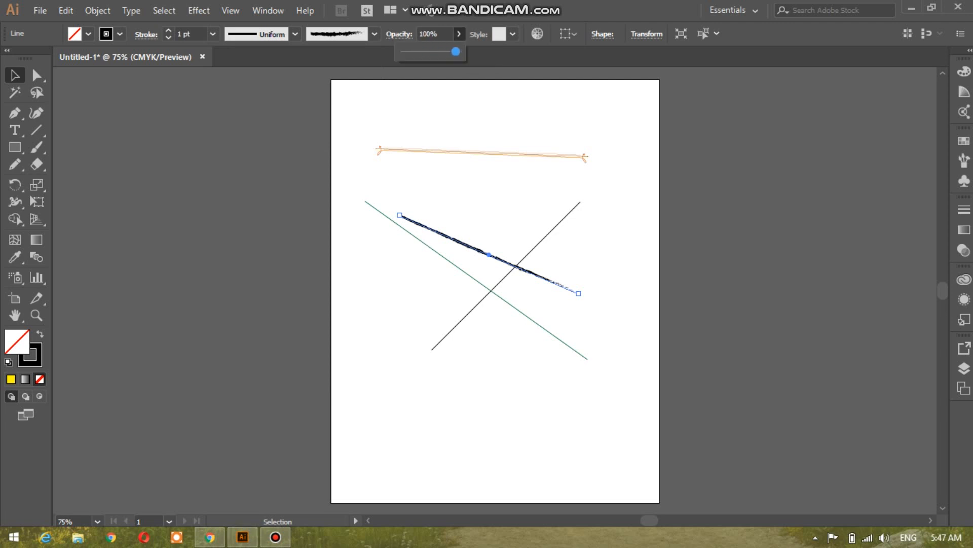
pyautogui.click(512, 34)
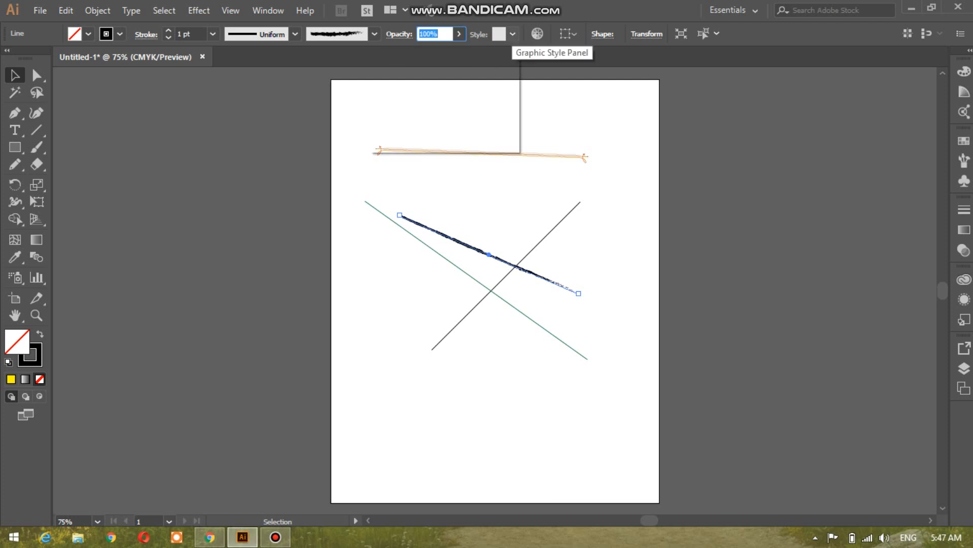
pyautogui.click(513, 34)
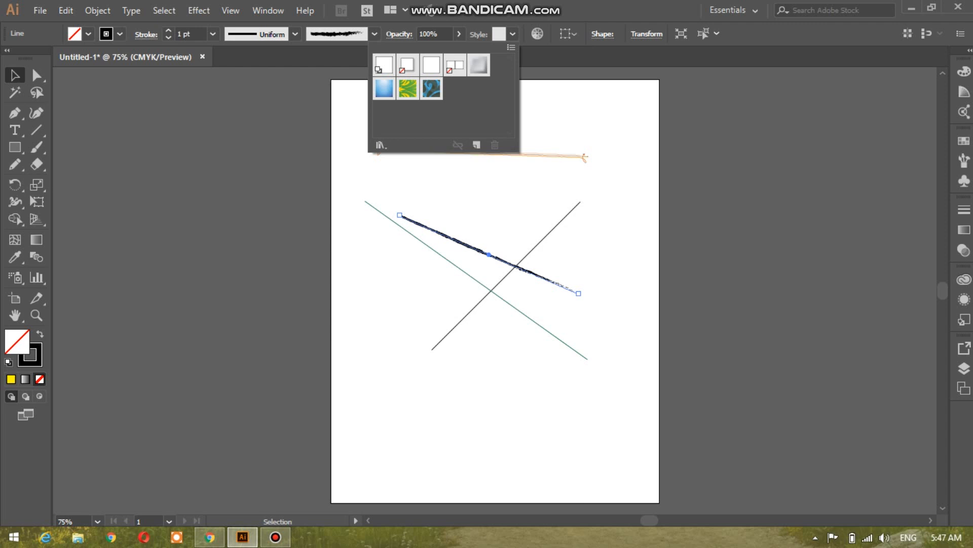
pyautogui.click(409, 88)
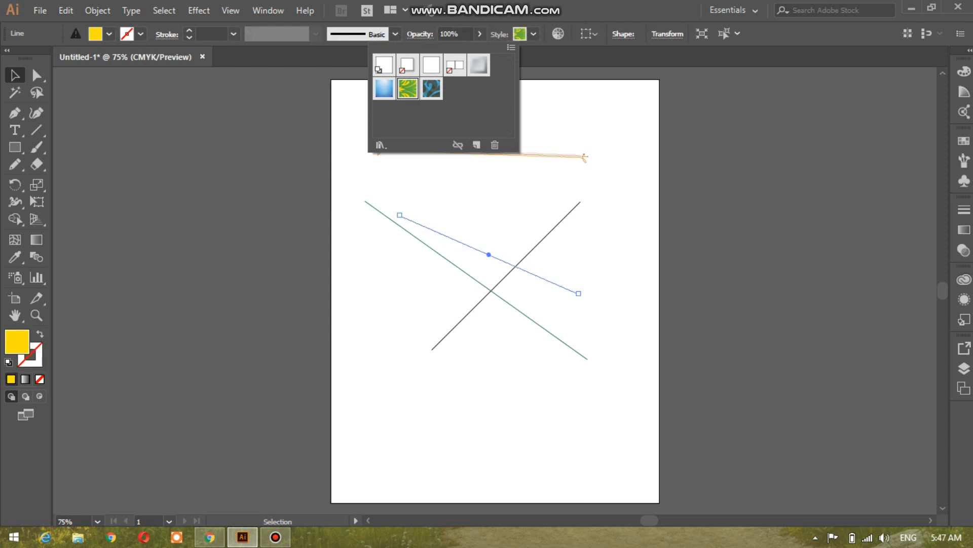
pyautogui.click(478, 65)
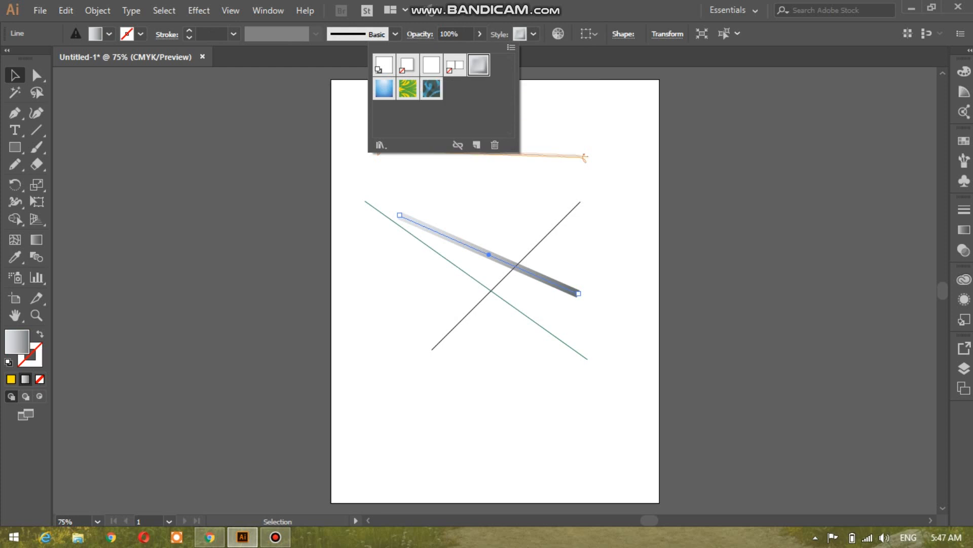
pyautogui.click(384, 89)
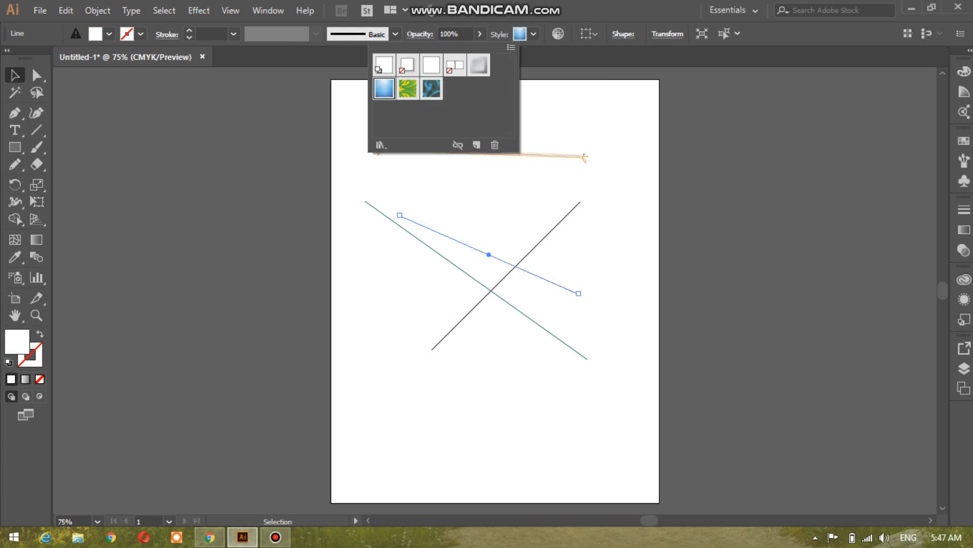
pyautogui.click(478, 65)
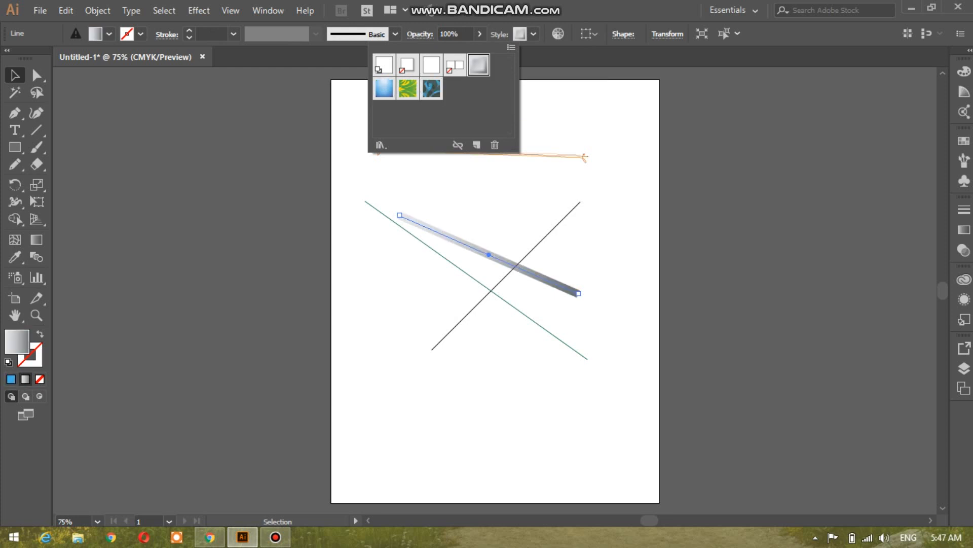
pyautogui.press('Escape')
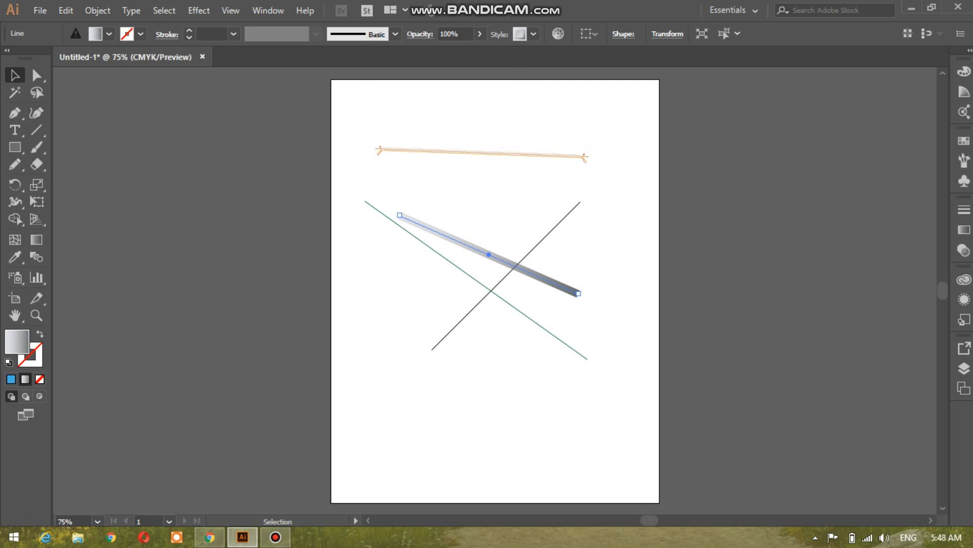
# Delete all lines from the artboard, and draw three arcs descending to the right and one shallow arc rising to the right
pyautogui.moveTo(378, 138)
pyautogui.mouseDown()
pyautogui.moveTo(474, 280)
pyautogui.moveTo(581, 354)
pyautogui.mouseUp()
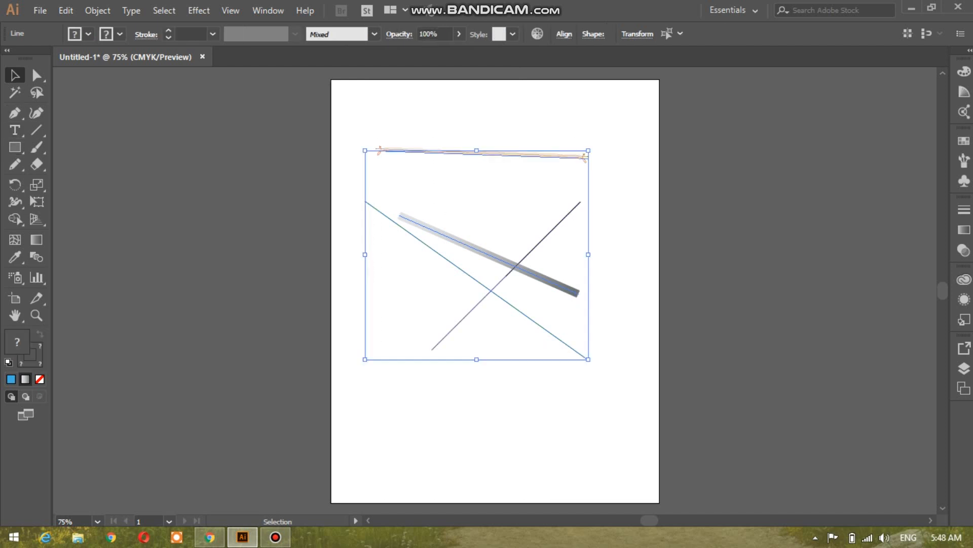
pyautogui.press('Delete')
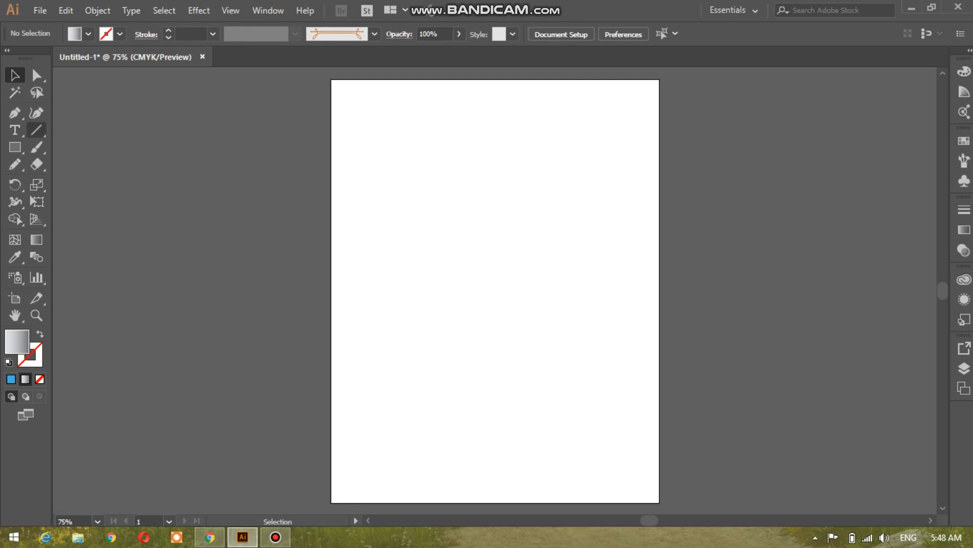
pyautogui.click(36, 130)
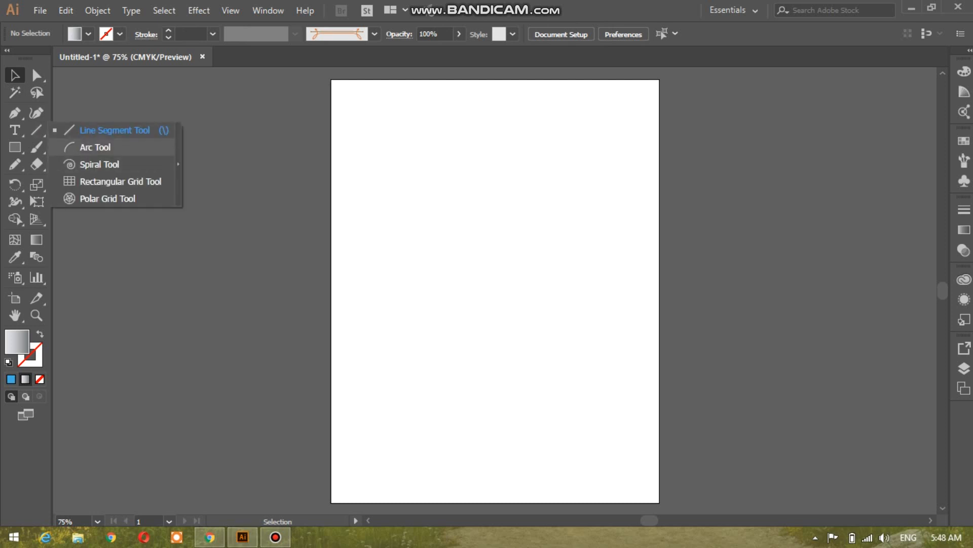
pyautogui.click(95, 147)
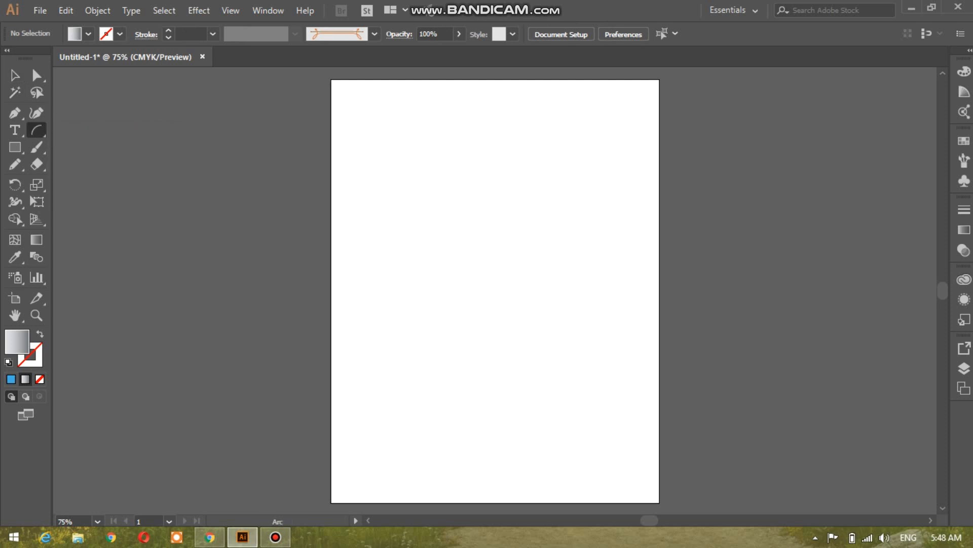
pyautogui.moveTo(404, 165); pyautogui.dragTo(597, 280)
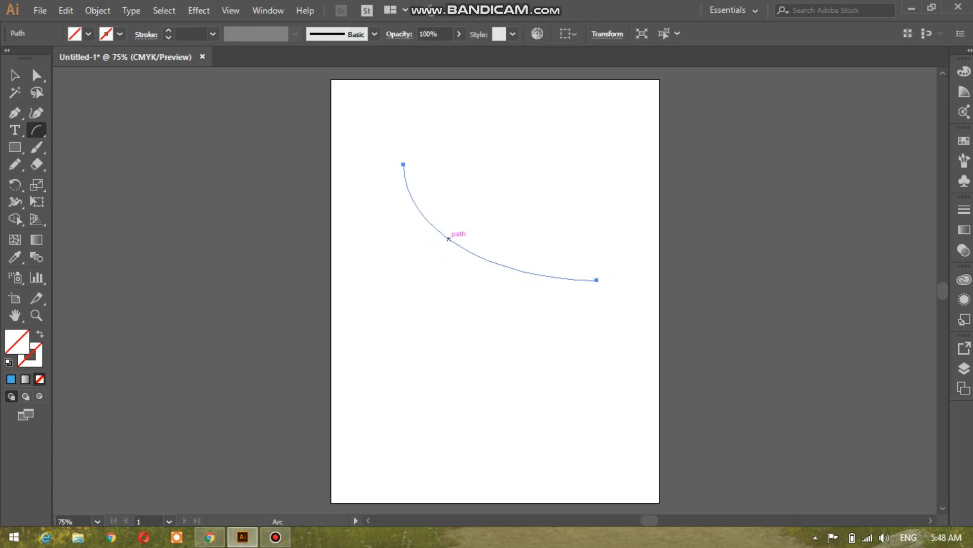
pyautogui.moveTo(404, 159); pyautogui.dragTo(598, 300)
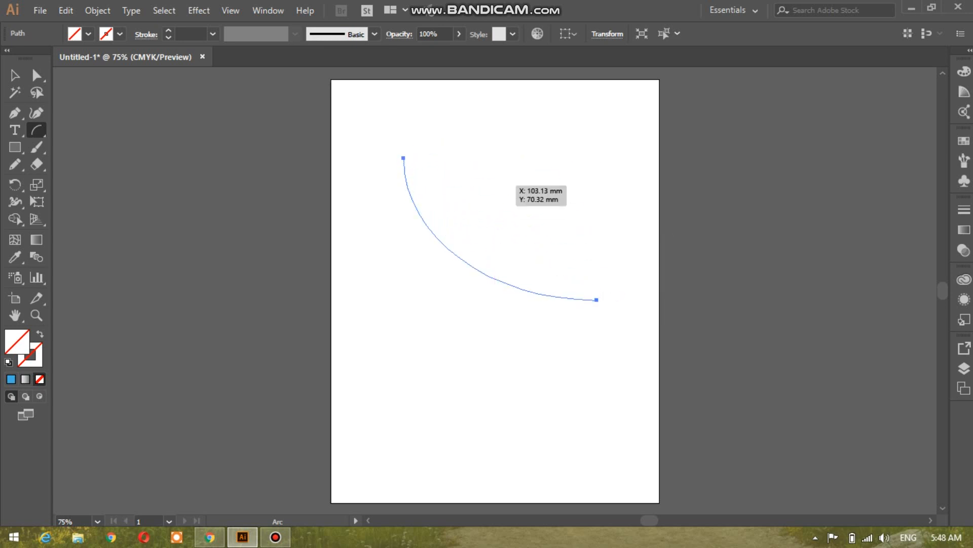
pyautogui.moveTo(411, 154); pyautogui.dragTo(623, 232)
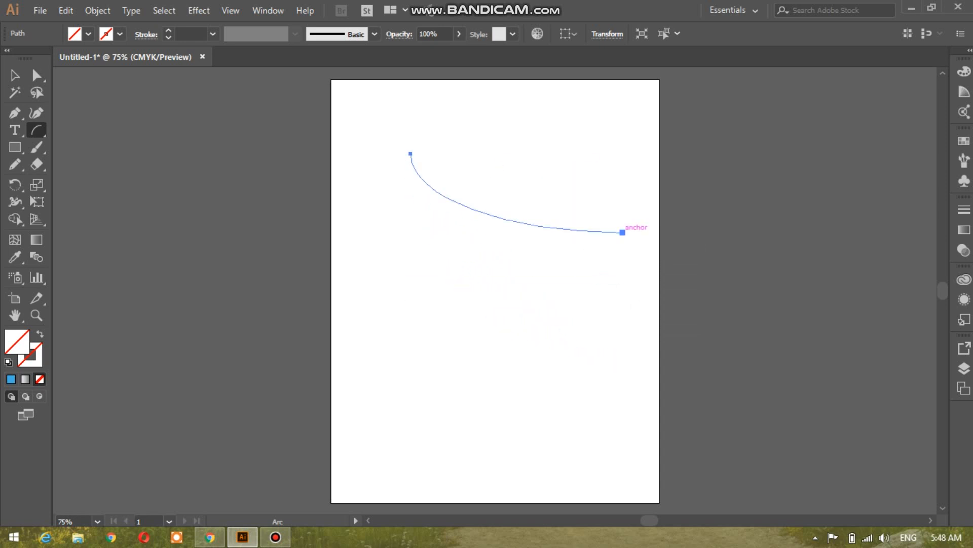
pyautogui.moveTo(435, 281); pyautogui.dragTo(602, 249)
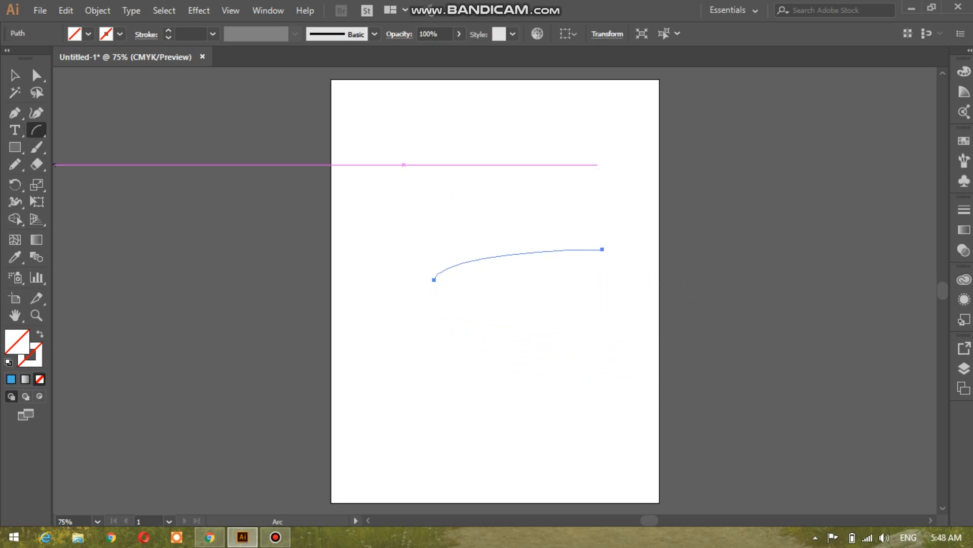
# Draw a small spiral near the artboard's centre and a larger one at its upper left, and delete the larger one
pyautogui.click(36, 130)
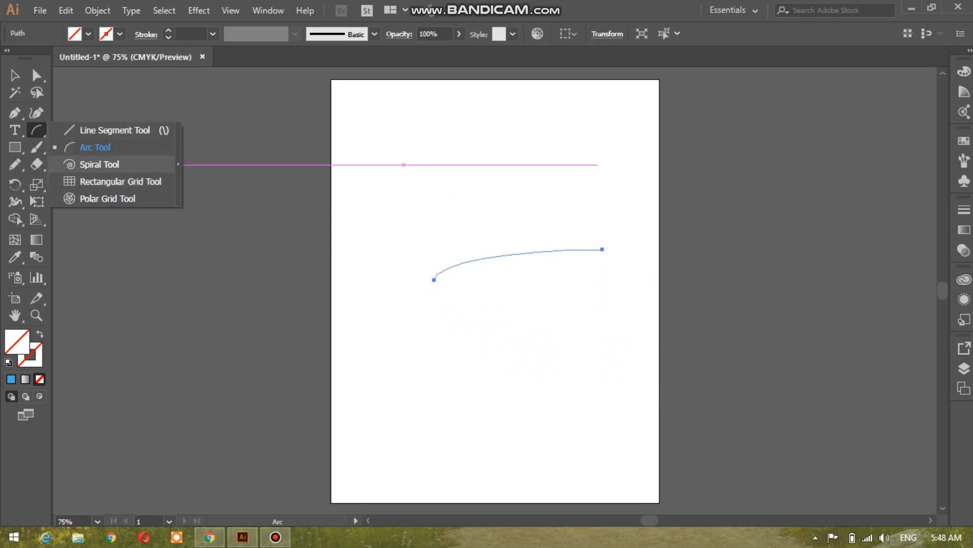
pyautogui.click(99, 163)
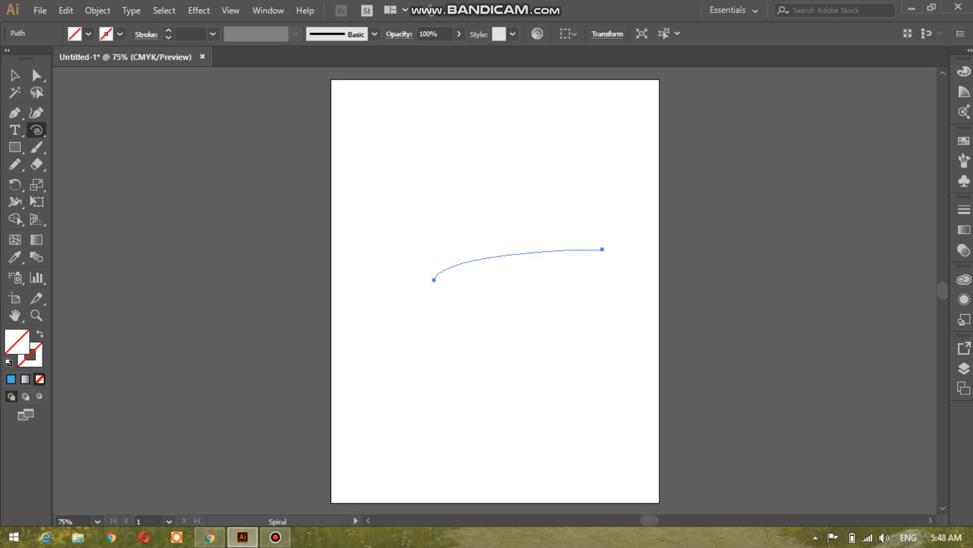
pyautogui.moveTo(408, 155); pyautogui.dragTo(539, 248)
pyautogui.moveTo(540, 248); pyautogui.dragTo(524, 245)
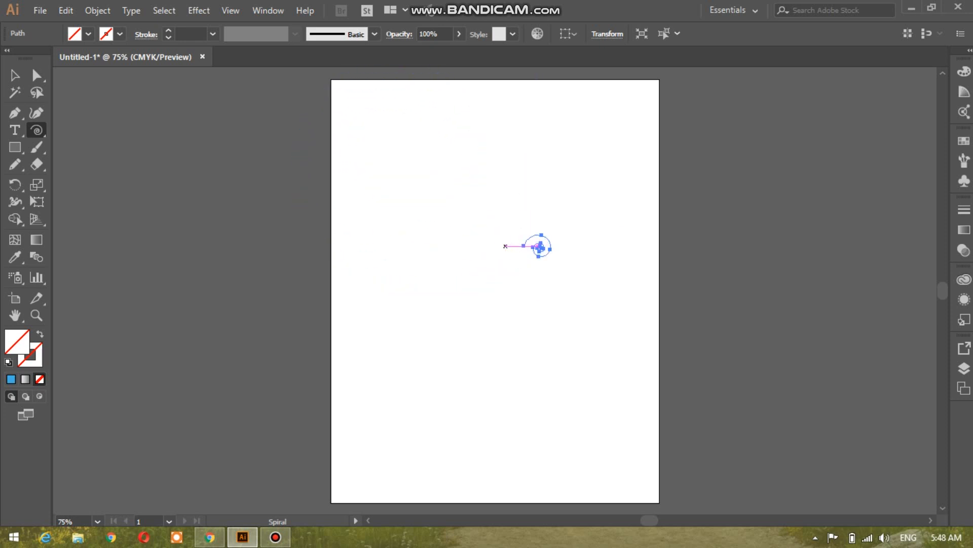
pyautogui.moveTo(432, 165); pyautogui.dragTo(508, 234)
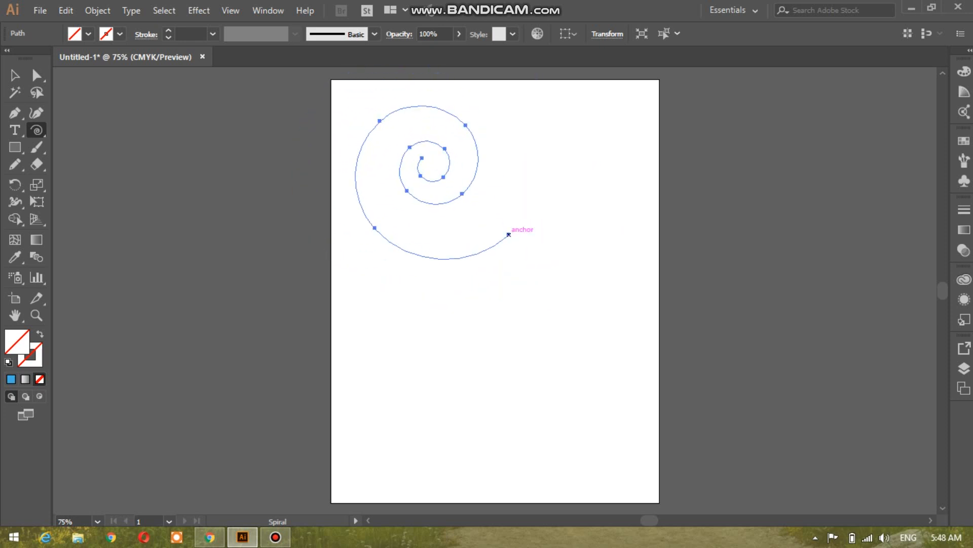
pyautogui.press('Delete')
# Draw a large spiral in the artboard's lower right area, and nudge it upward in small steps
pyautogui.moveTo(539, 299); pyautogui.dragTo(609, 406)
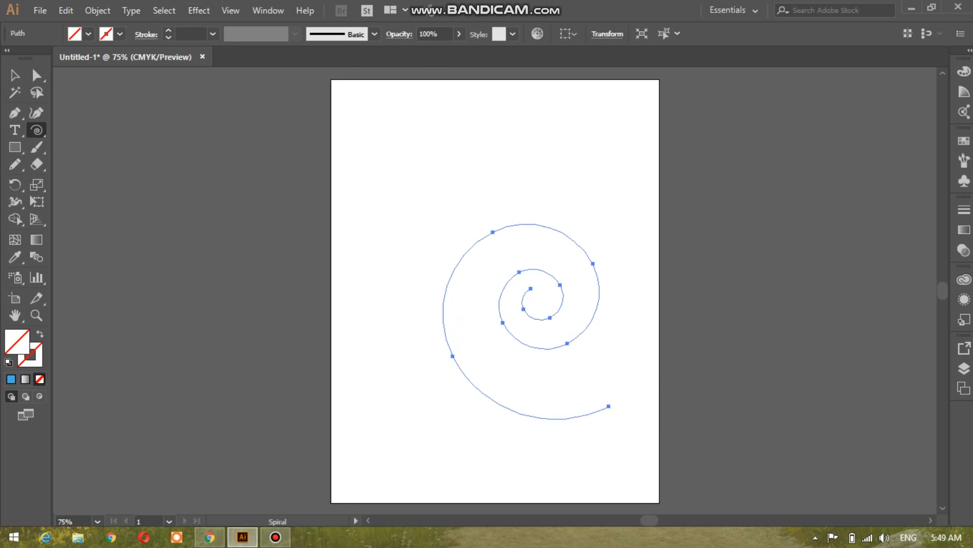
pyautogui.press('Up')
pyautogui.press('Up')
pyautogui.press('Up')
pyautogui.press('Up')
pyautogui.press('Up')
pyautogui.press('Up')
pyautogui.press('Up')
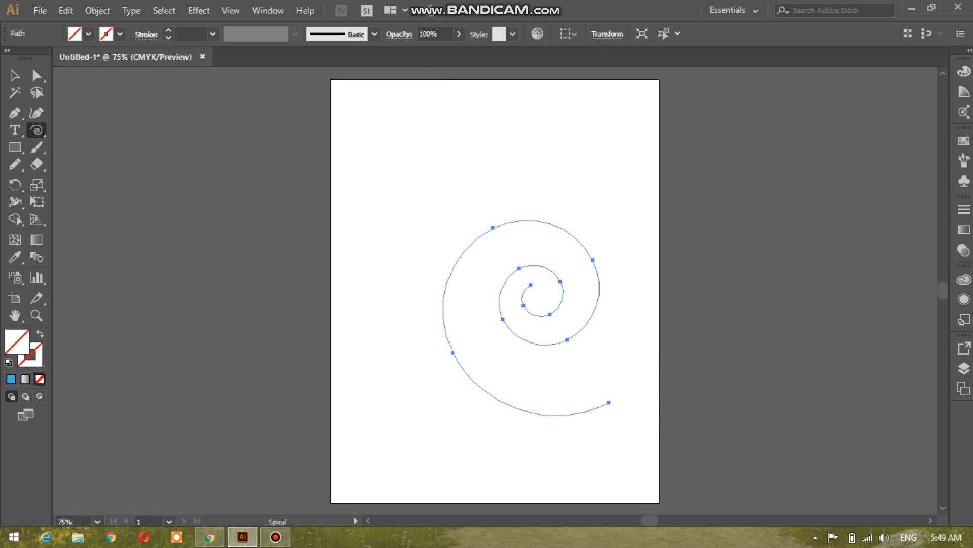
pyautogui.press('Up')
pyautogui.press('Up')
pyautogui.press('Up')
pyautogui.press('Up')
pyautogui.press('Up')
pyautogui.press('Up')
pyautogui.press('Up')
pyautogui.press('Up')
pyautogui.press('Up')
pyautogui.press('Up')
pyautogui.press('Up')
pyautogui.press('Up')
pyautogui.press('Up')
pyautogui.press('Up')
pyautogui.press('Up')
pyautogui.press('Up')
pyautogui.press('Up')
pyautogui.press('Up')
pyautogui.press('Up')
pyautogui.press('Up')
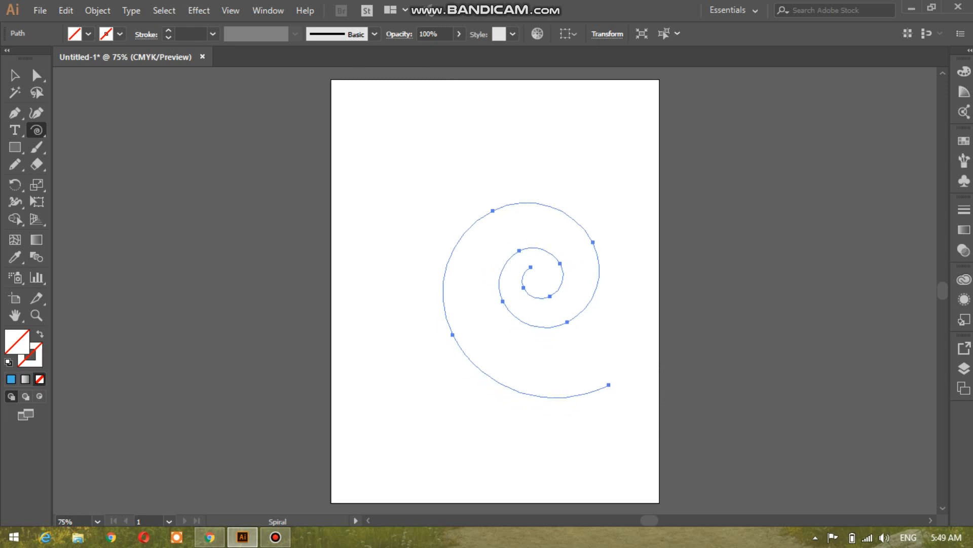
pyautogui.press('Up')
pyautogui.press('Up')
pyautogui.press('Up')
pyautogui.press('Up')
pyautogui.press('Up')
pyautogui.press('Up')
pyautogui.press('Up')
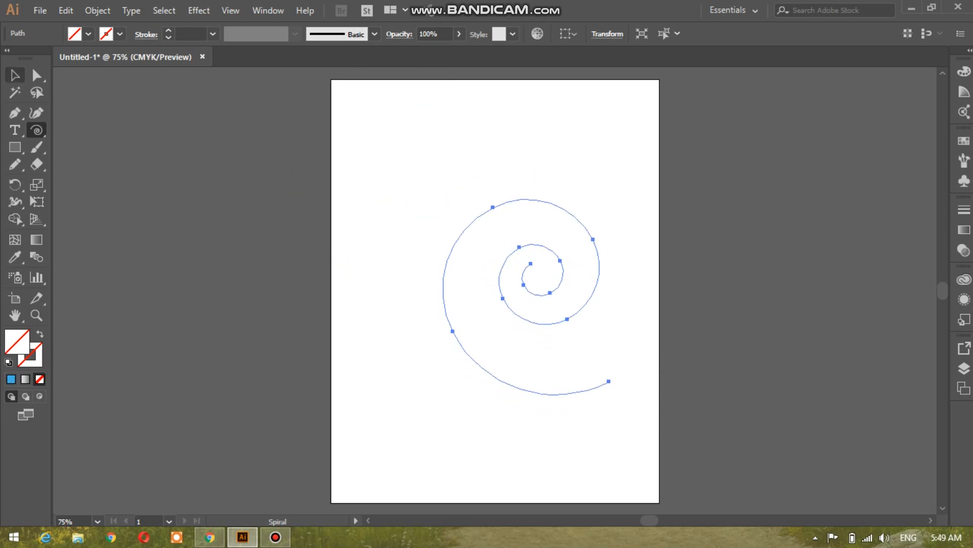
pyautogui.click(14, 75)
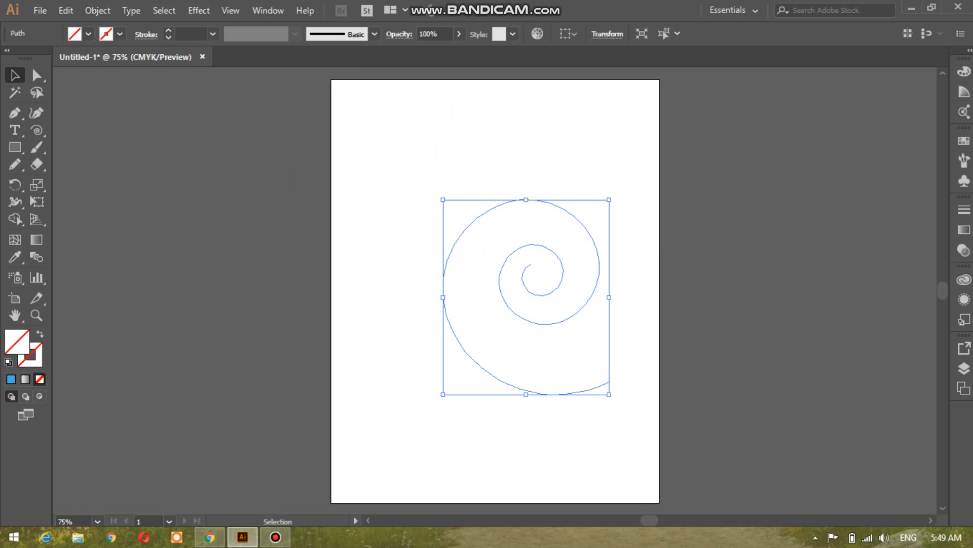
# Nudge the selected large spiral further upward in small steps until it sits in the artboard's upper-middle area
pyautogui.press('Up')
pyautogui.press('Up')
pyautogui.press('Up')
pyautogui.press('Up')
pyautogui.press('Up')
pyautogui.press('Up')
pyautogui.press('Up')
pyautogui.press('Up')
pyautogui.press('Up')
pyautogui.press('Up')
pyautogui.press('Up')
pyautogui.press('Up')
pyautogui.press('Up')
pyautogui.press('Up')
pyautogui.press('Up')
pyautogui.press('Up')
pyautogui.press('Up')
pyautogui.press('Up')
pyautogui.press('Up')
pyautogui.press('Up')
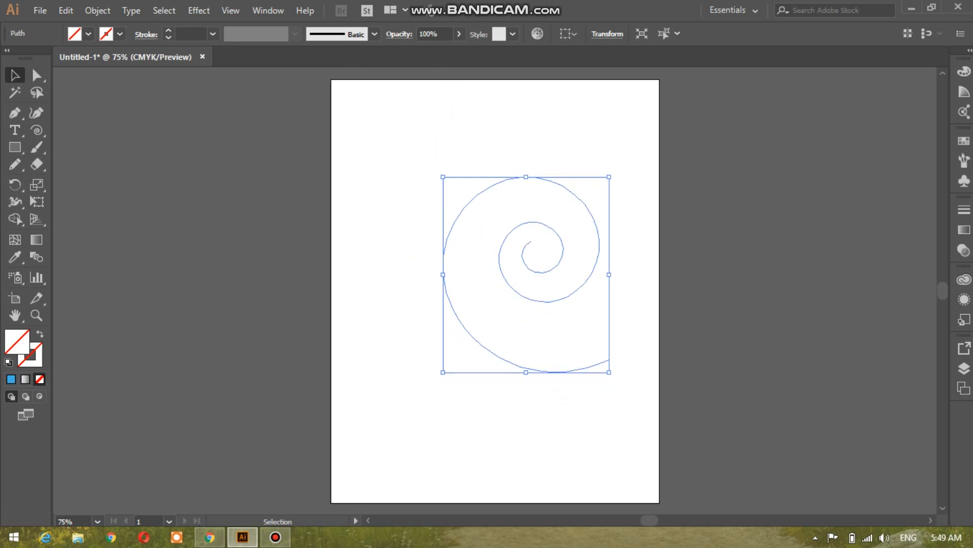
pyautogui.press('Up')
pyautogui.press('Up')
pyautogui.press('Up')
pyautogui.press('Up')
pyautogui.press('Up')
pyautogui.press('Up')
pyautogui.press('Up')
pyautogui.press('Up')
pyautogui.press('Up')
pyautogui.press('Up')
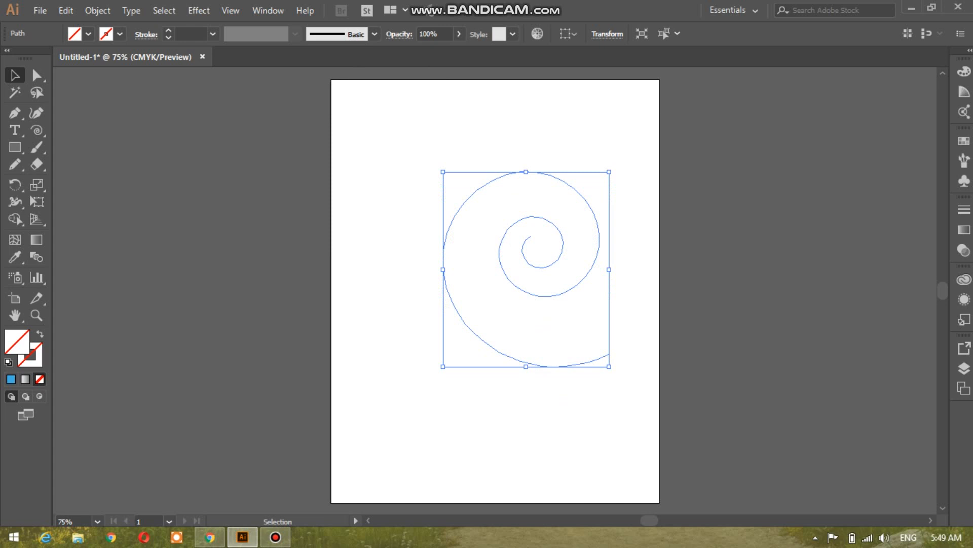
# Stretch the small central spiral downward and out to the artboard's right edge, and move the large spiral toward the left edge
pyautogui.moveTo(532, 242); pyautogui.dragTo(536, 338)
pyautogui.moveTo(537, 279); pyautogui.dragTo(663, 282)
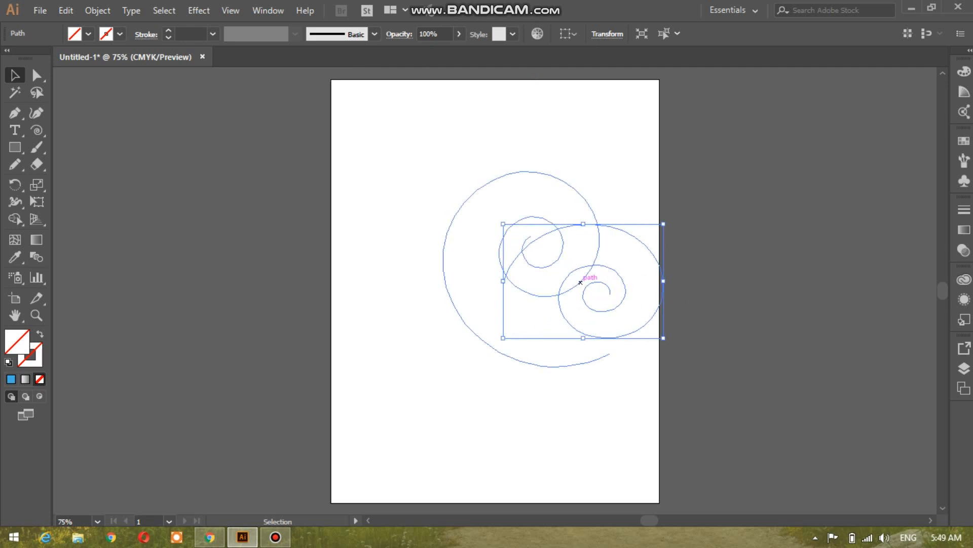
pyautogui.moveTo(582, 278); pyautogui.dragTo(495, 271)
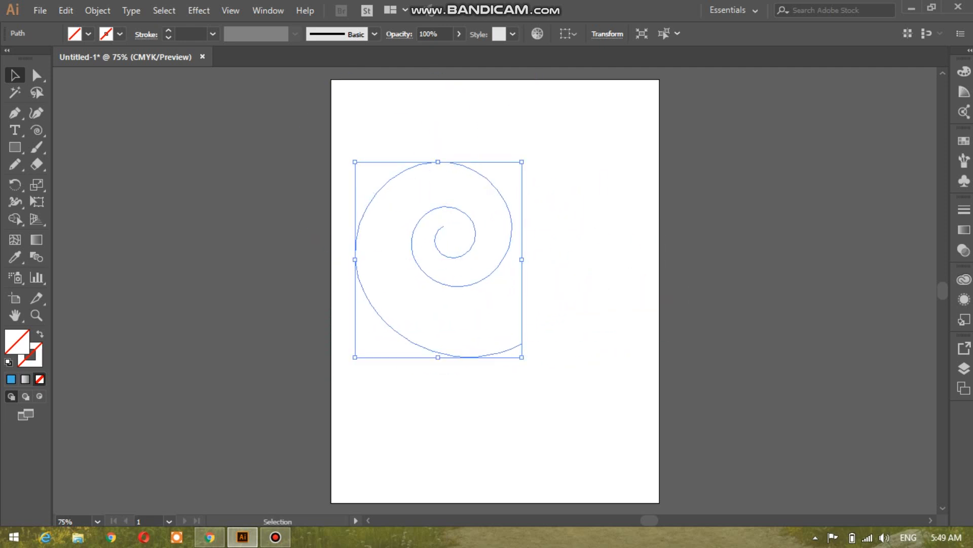
# Delete the large spiral, and draw a tall rectangular grid across the artboard's centre-right area with the Rectangular Grid tool
pyautogui.click(36, 129)
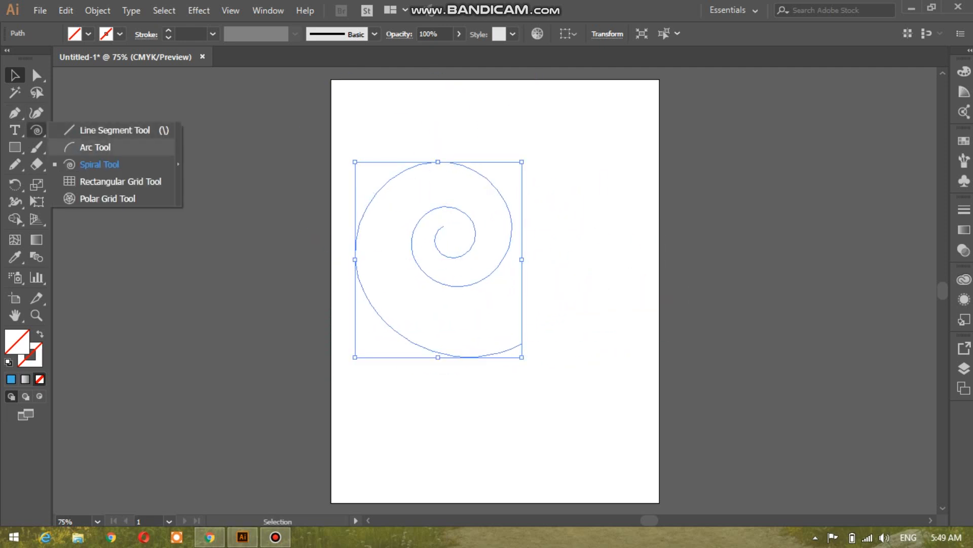
pyautogui.click(120, 181)
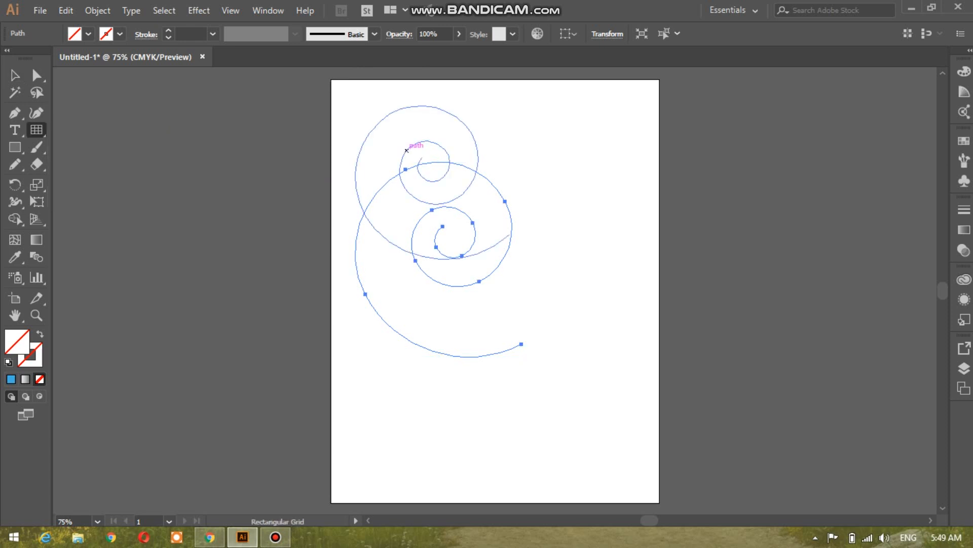
pyautogui.press('v')
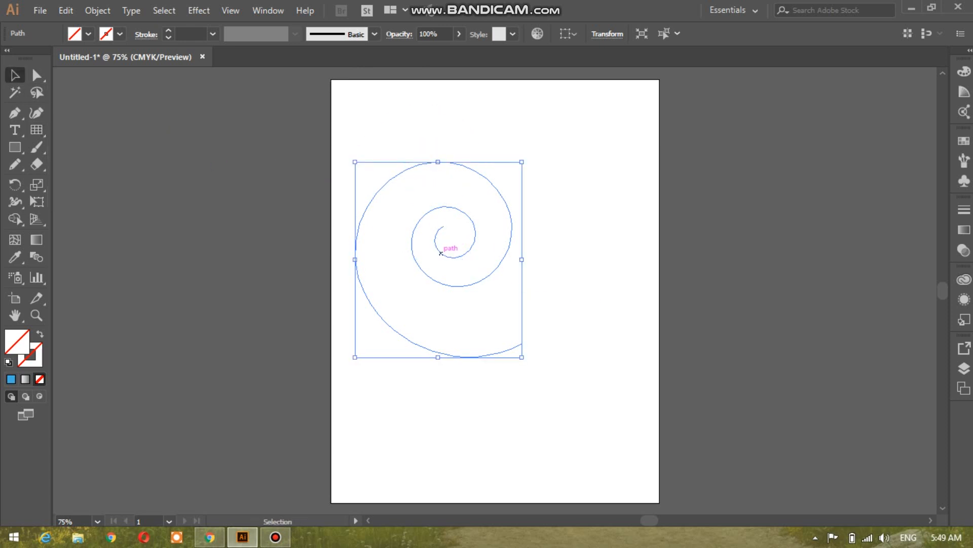
pyautogui.press('Delete')
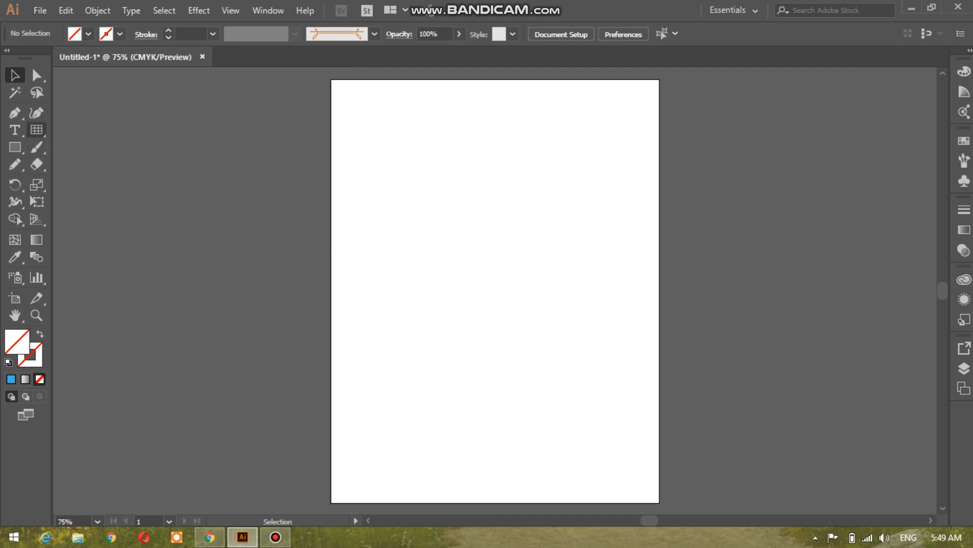
pyautogui.click(36, 130)
pyautogui.moveTo(416, 179); pyautogui.dragTo(637, 399)
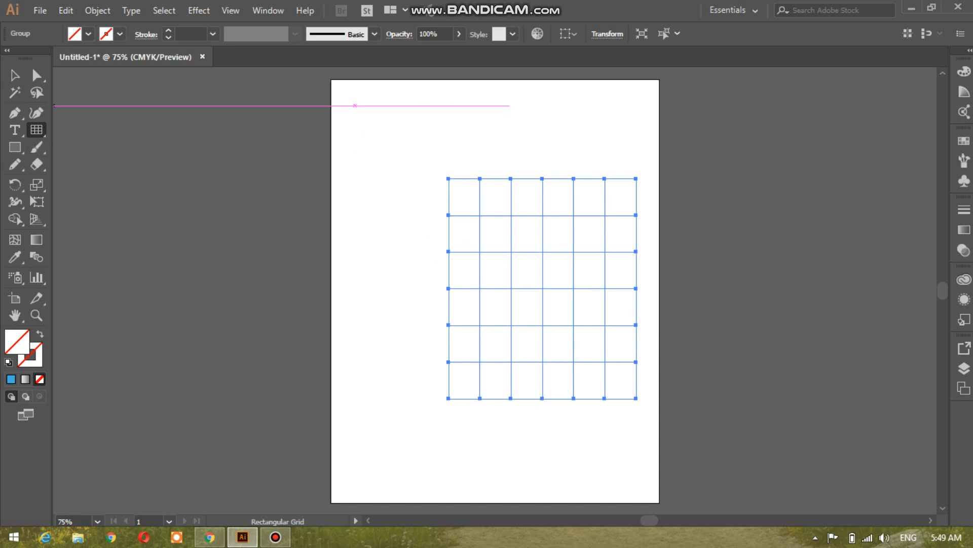
# Replace the rectangular grid with a large circular polar grid in the artboard's upper half, and minimize the program window
pyautogui.rightClick(36, 130)
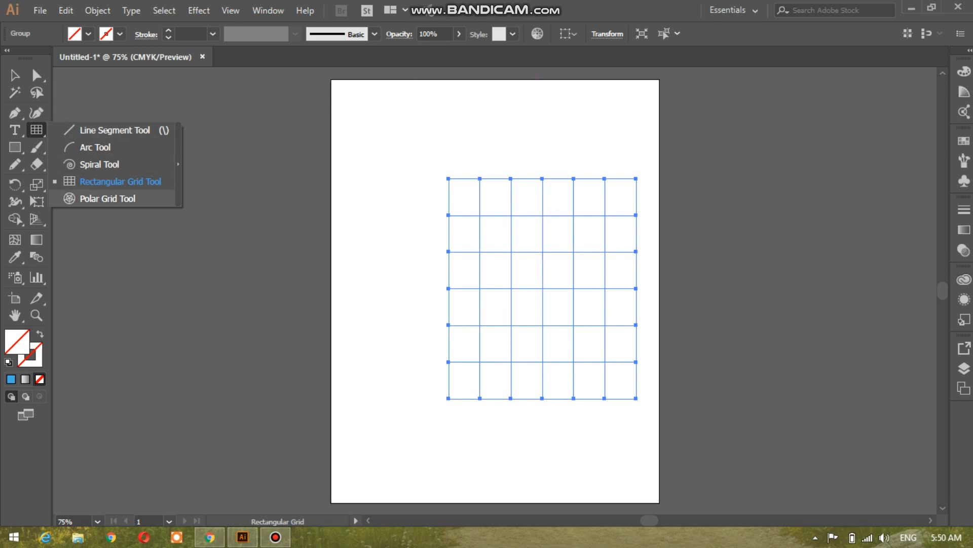
pyautogui.click(107, 199)
pyautogui.press('Delete')
pyautogui.moveTo(375, 132); pyautogui.dragTo(583, 342)
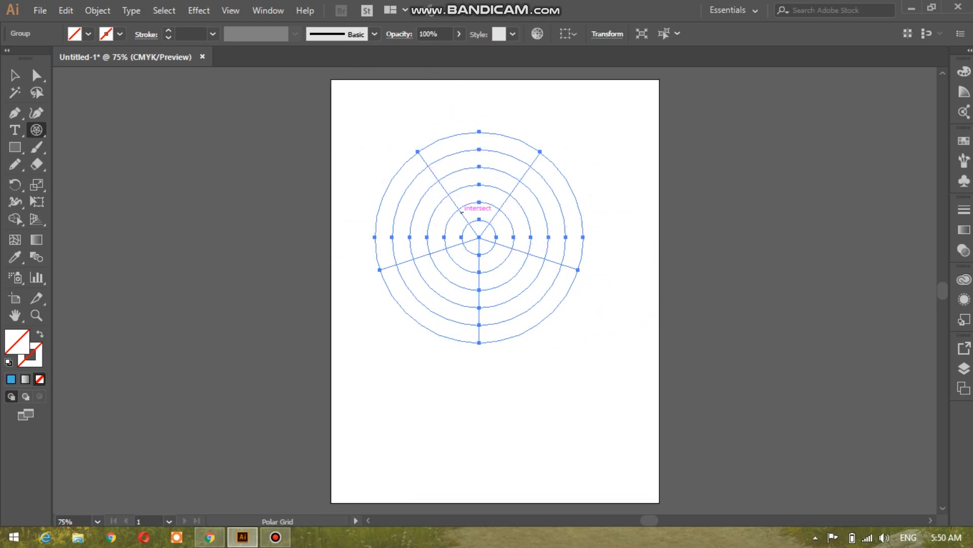
pyautogui.click(15, 75)
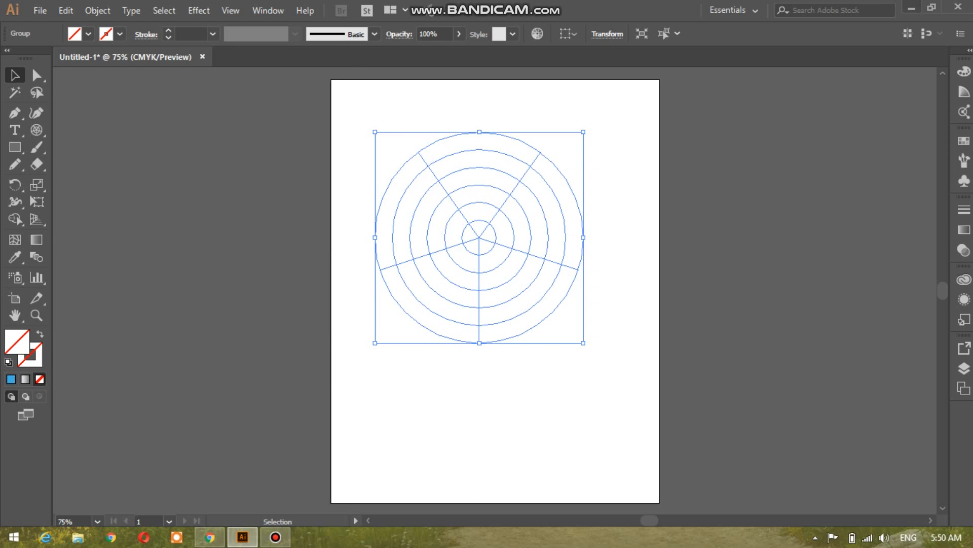
pyautogui.click(911, 7)
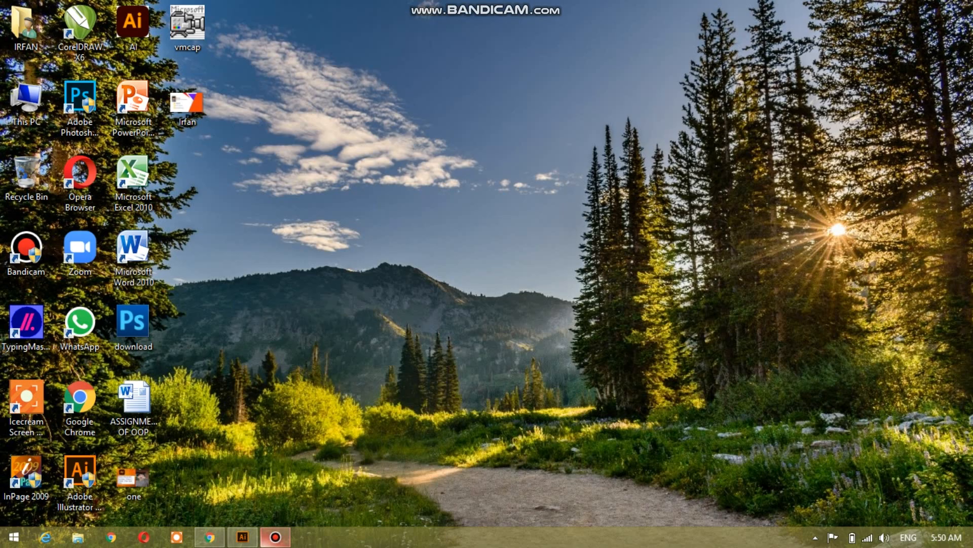